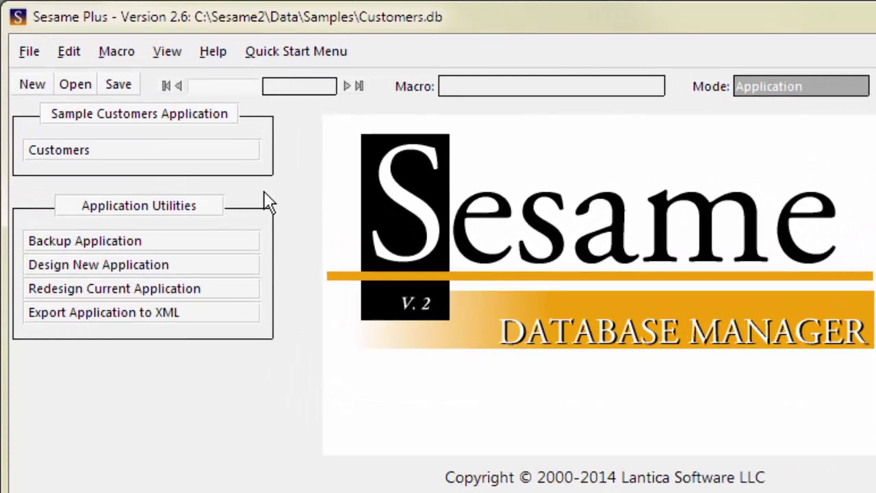
Step: Open the Customers form, retrieve all records with blank criteria and return to search mode
{"action": "left_click", "coordinate": [241, 157]}
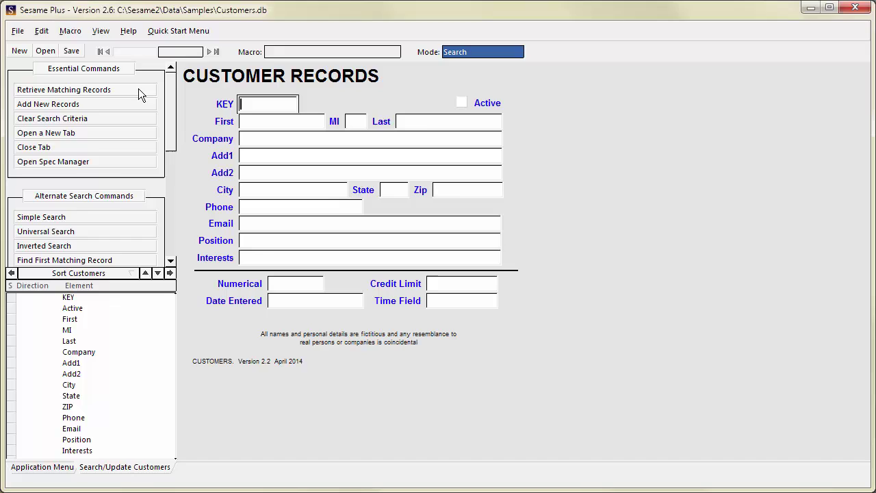
{"action": "left_click", "coordinate": [138, 89]}
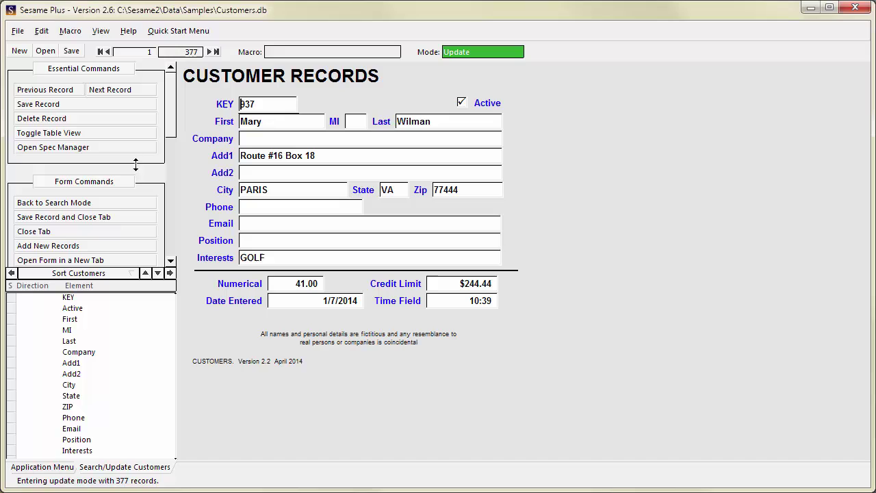
{"action": "left_click", "coordinate": [108, 204]}
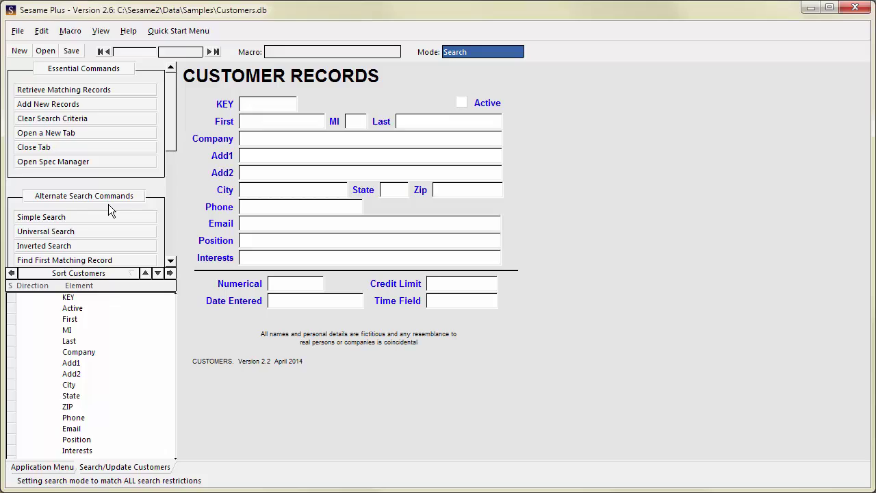
Step: Retrieve the customer records whose First field matches a single first name
{"action": "left_click", "coordinate": [266, 121]}
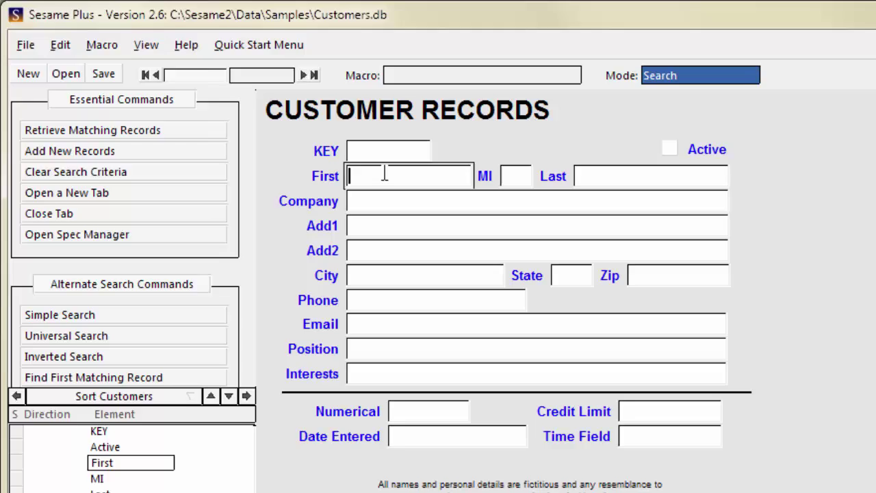
{"action": "type", "text": "Mary"}
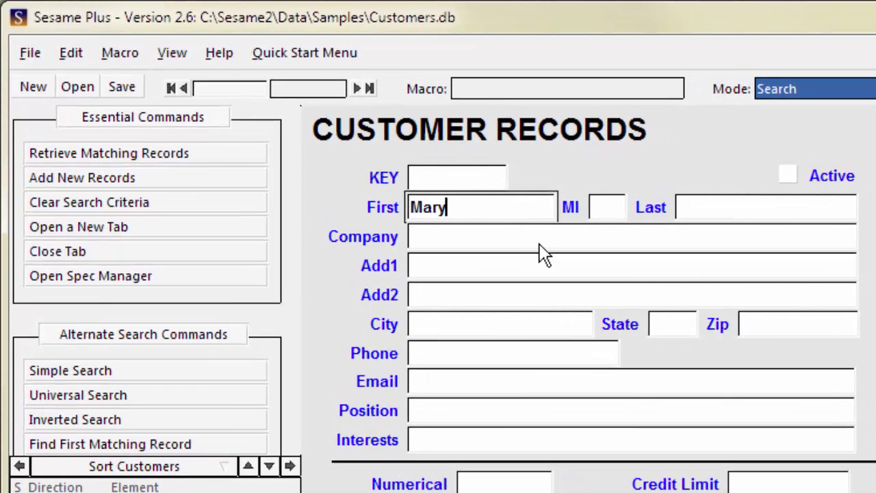
{"action": "left_click", "coordinate": [237, 151]}
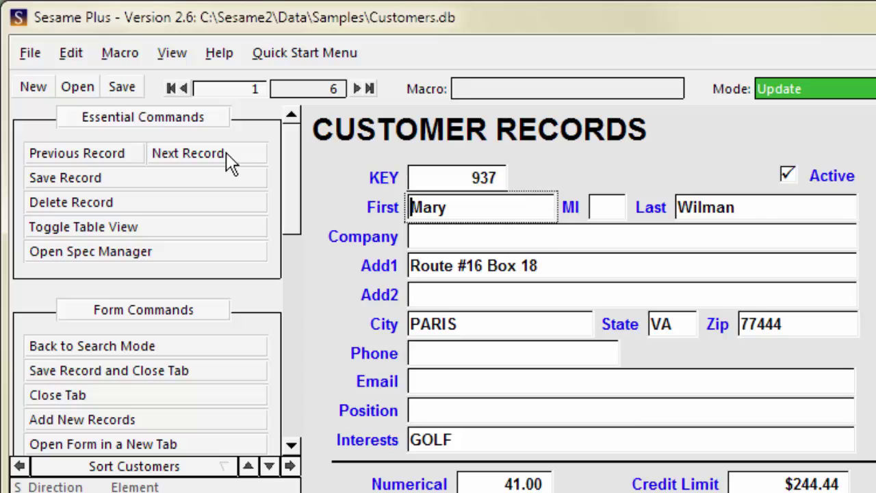
Step: Step forward through the records matching the first name to the last one and return to search mode
{"action": "left_click", "coordinate": [226, 152]}
{"action": "left_click", "coordinate": [226, 152]}
{"action": "left_click", "coordinate": [225, 152]}
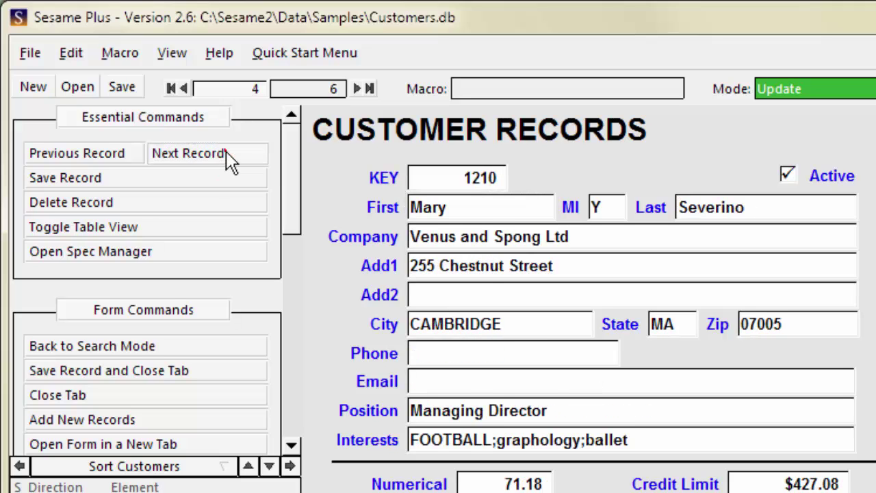
{"action": "left_click", "coordinate": [228, 157]}
{"action": "left_click", "coordinate": [228, 156]}
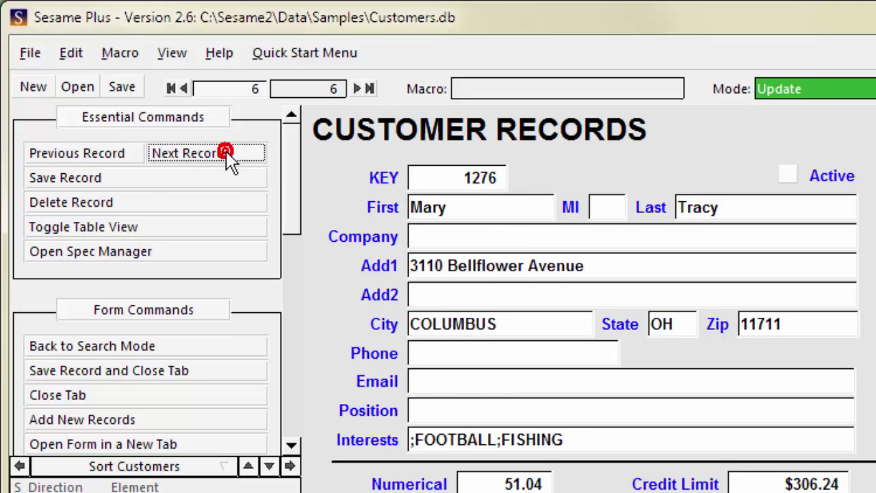
{"action": "left_click", "coordinate": [195, 347]}
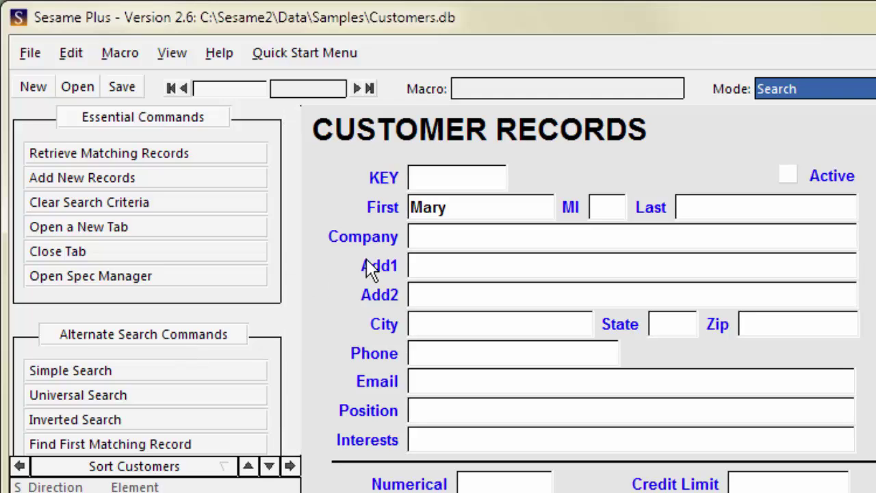
Step: Put a / before the name in the First criterion and retrieve the records that do not match it
{"action": "left_click", "coordinate": [419, 207]}
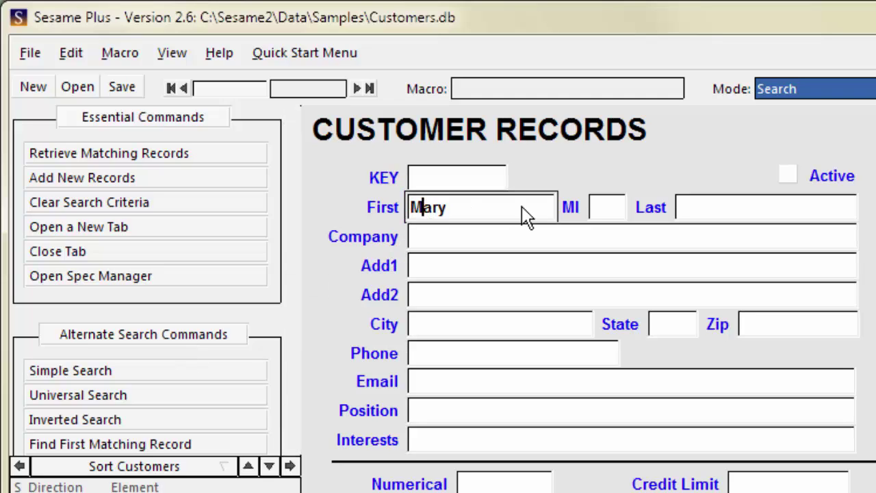
{"action": "type", "text": "/"}
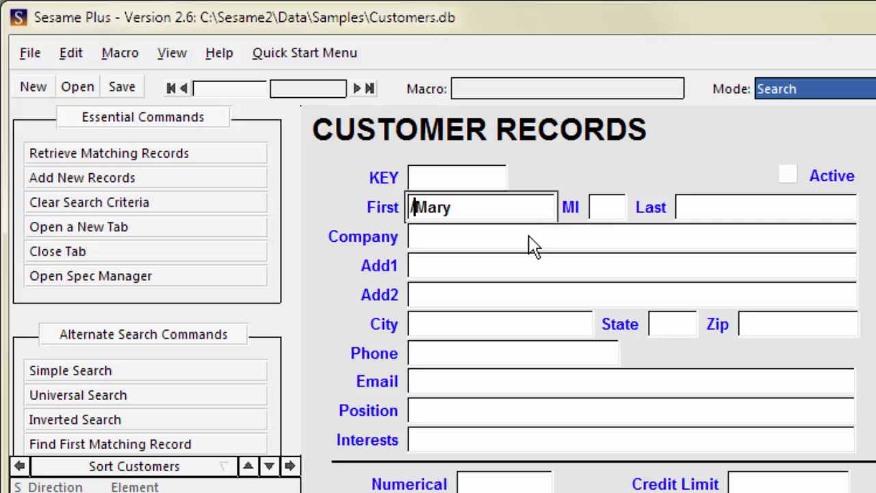
{"action": "left_click", "coordinate": [232, 162]}
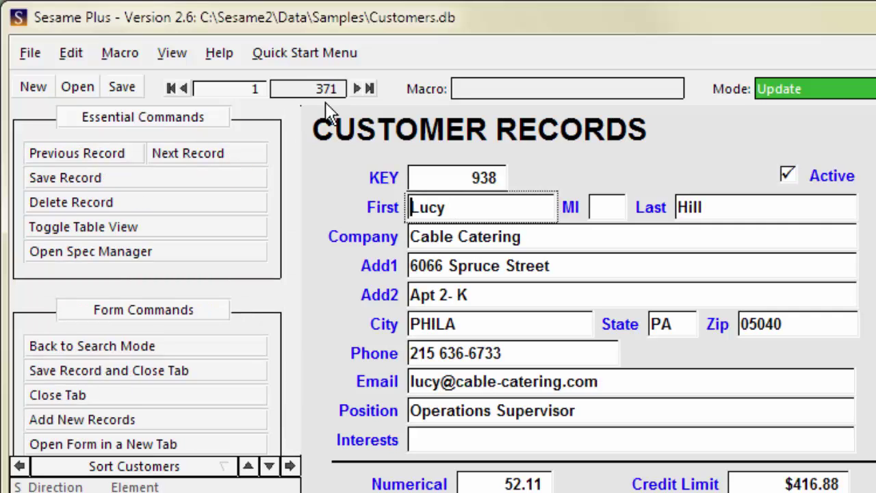
Step: Step forward through the records excluding that first name to the fifth one and return to search mode
{"action": "left_click", "coordinate": [224, 152]}
{"action": "left_click", "coordinate": [223, 152]}
{"action": "left_click", "coordinate": [223, 152]}
{"action": "left_click", "coordinate": [223, 152]}
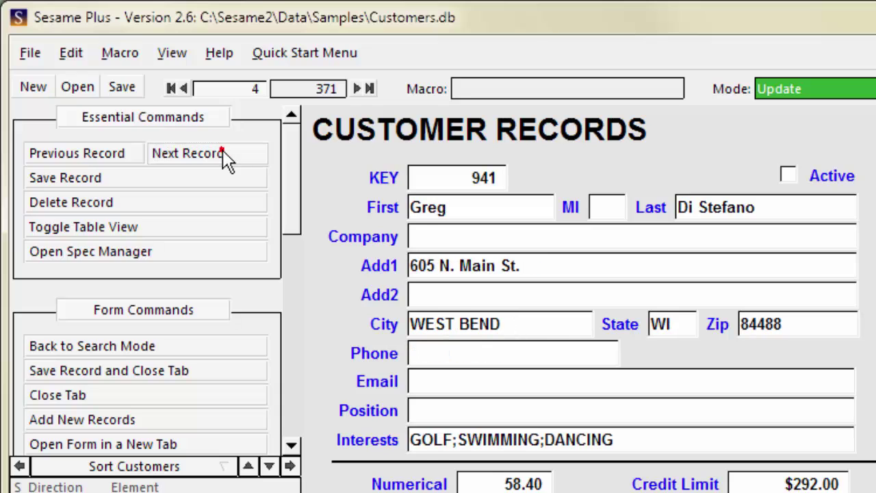
{"action": "left_click", "coordinate": [223, 152]}
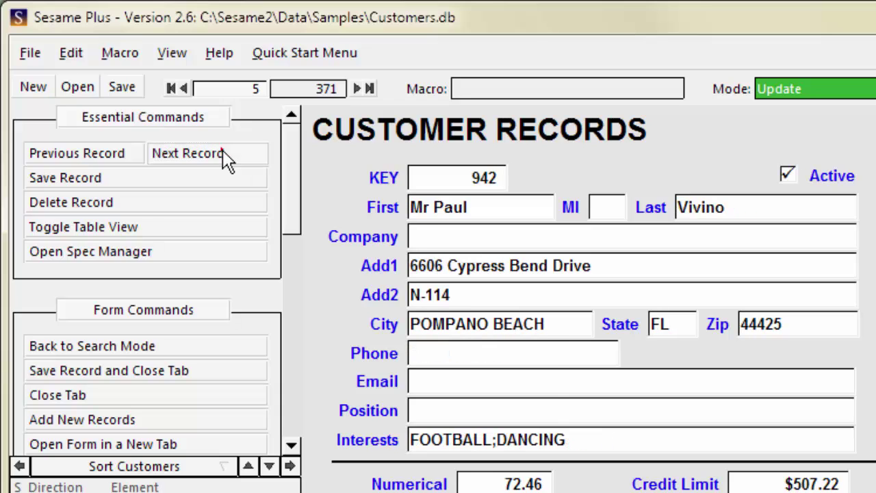
{"action": "left_click", "coordinate": [206, 347]}
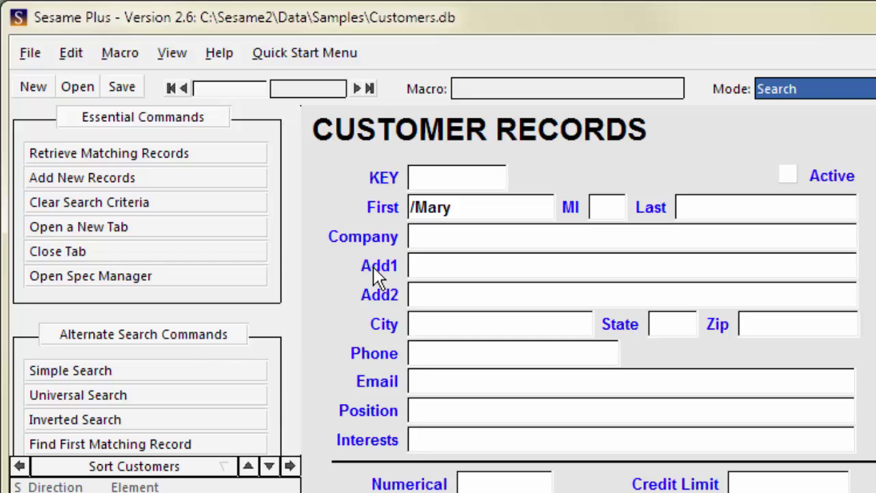
Step: Replace the First criterion with two first names separated by a semicolon and retrieve the matching records
{"action": "left_click", "coordinate": [417, 207]}
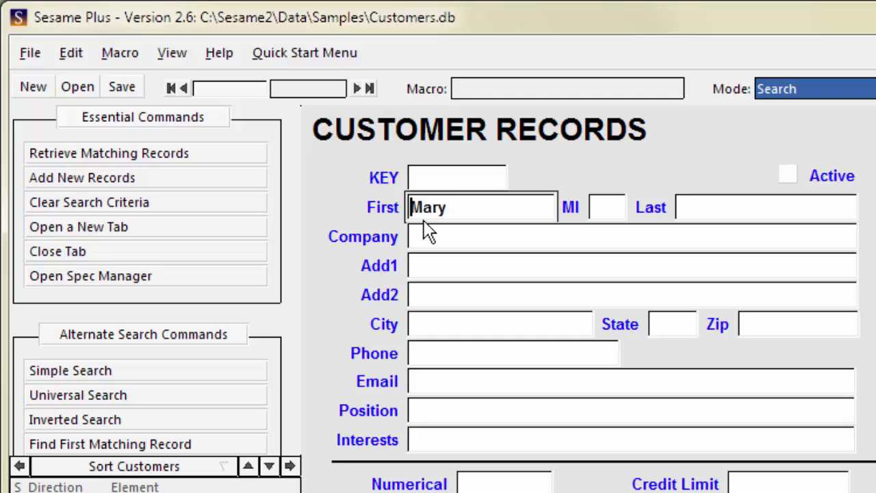
{"action": "left_click", "coordinate": [456, 210]}
{"action": "left_click", "coordinate": [201, 152]}
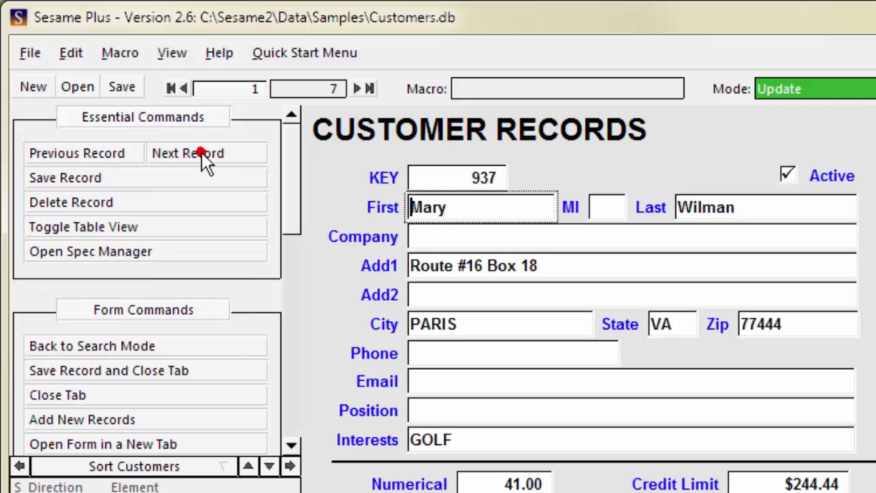
Step: Step forward through the records matching either first name to the sixth one and return to search mode
{"action": "left_click", "coordinate": [202, 152]}
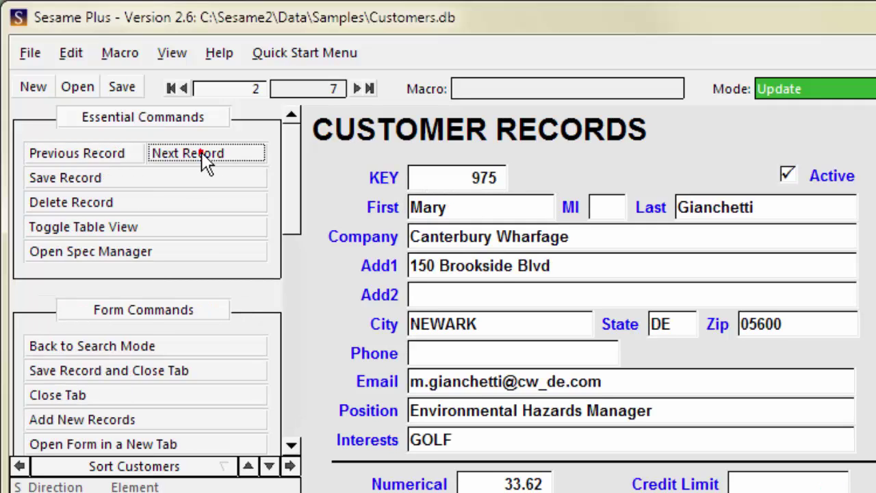
{"action": "left_click", "coordinate": [201, 152]}
{"action": "left_click", "coordinate": [203, 155]}
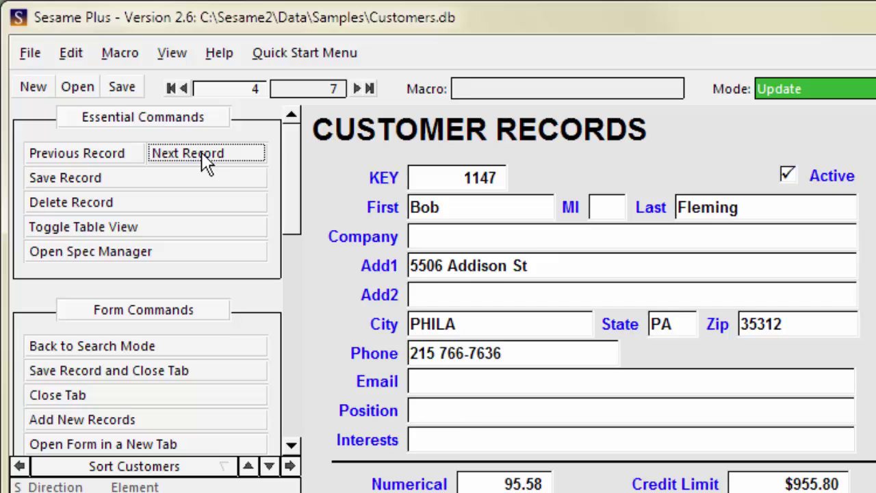
{"action": "left_click", "coordinate": [203, 155]}
{"action": "left_click", "coordinate": [201, 152]}
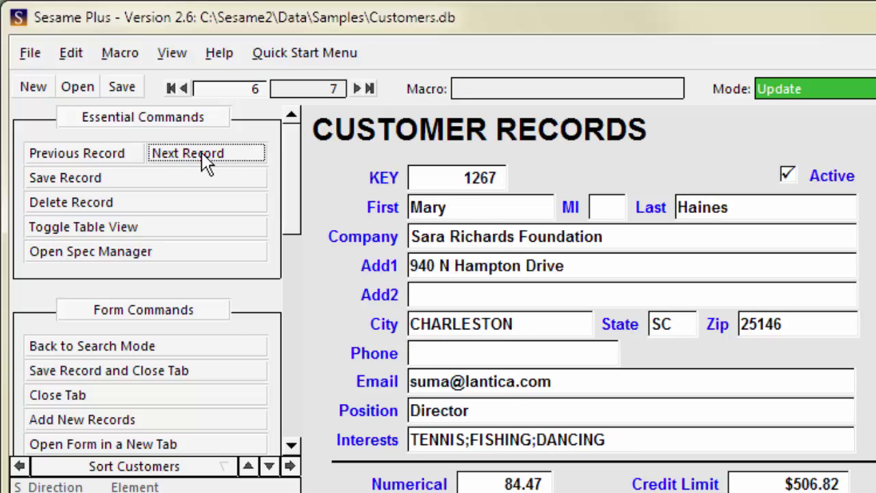
{"action": "left_click", "coordinate": [145, 345]}
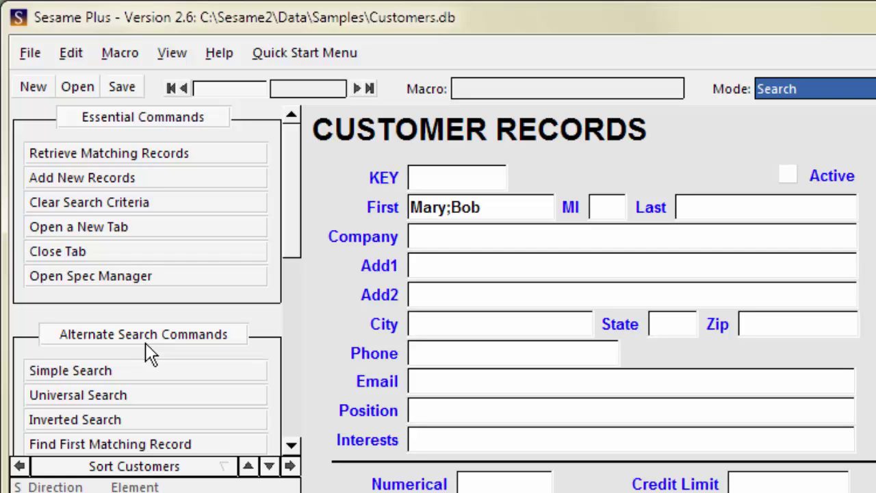
Step: Clear the search criteria and retrieve the records whose First field starts with M, using M.. as the criterion
{"action": "left_click", "coordinate": [142, 204]}
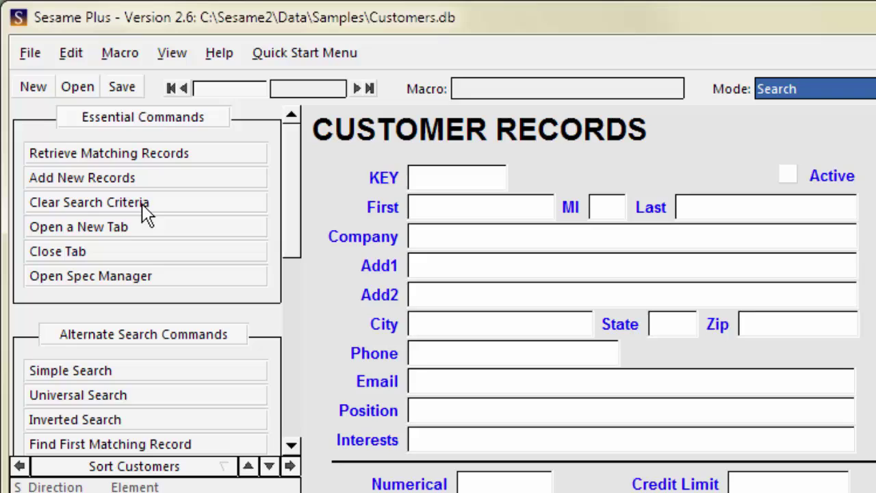
{"action": "left_click", "coordinate": [142, 205]}
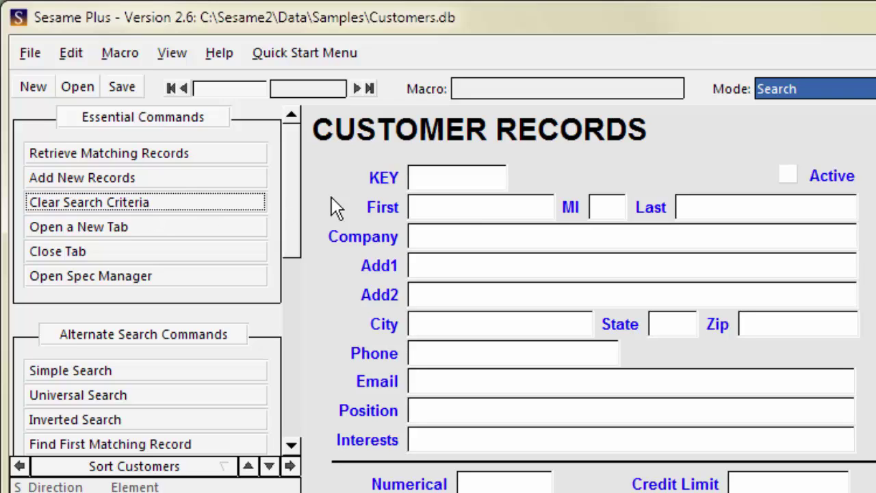
{"action": "left_click", "coordinate": [456, 207]}
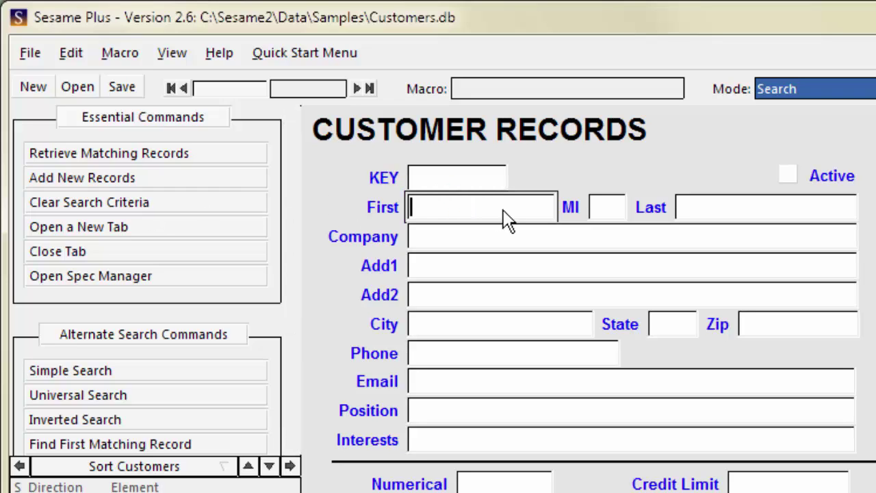
{"action": "type", "text": "M.."}
{"action": "left_click", "coordinate": [246, 152]}
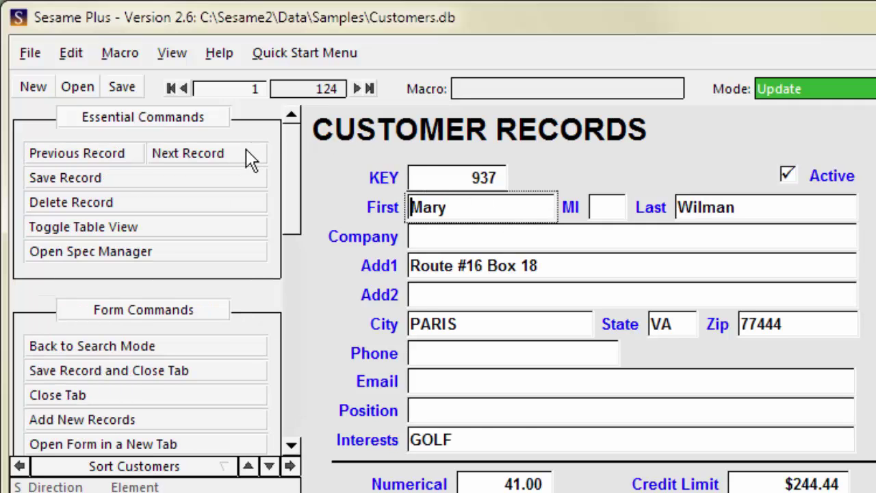
Step: Step forward through the records starting with M to the seventh one and return to search mode
{"action": "left_click", "coordinate": [246, 148]}
{"action": "left_click", "coordinate": [246, 149]}
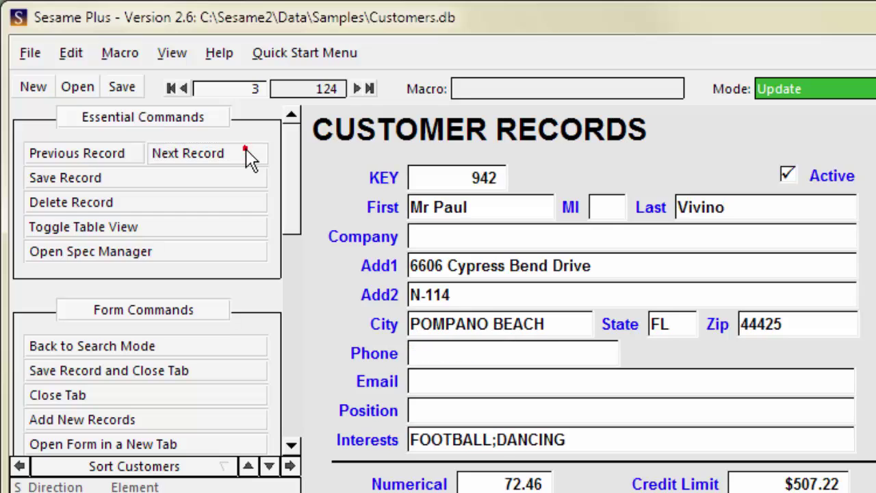
{"action": "left_click", "coordinate": [245, 149]}
{"action": "left_click", "coordinate": [246, 148]}
{"action": "left_click", "coordinate": [246, 149]}
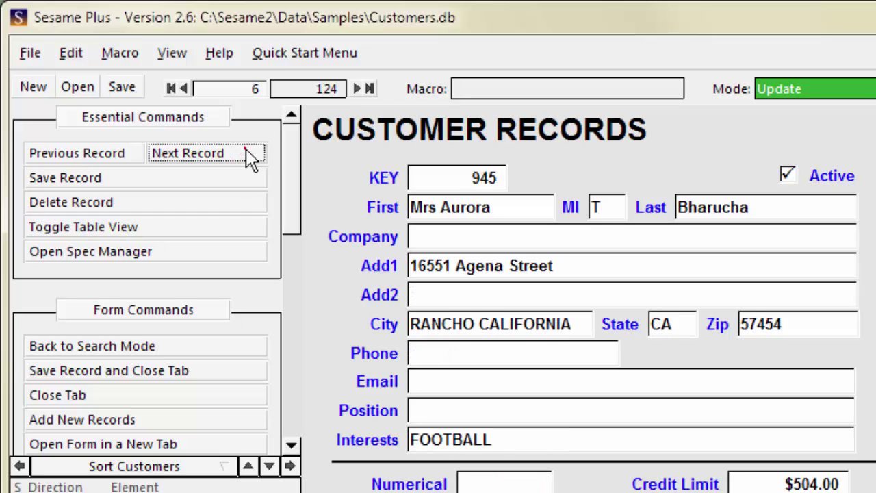
{"action": "left_click", "coordinate": [246, 149]}
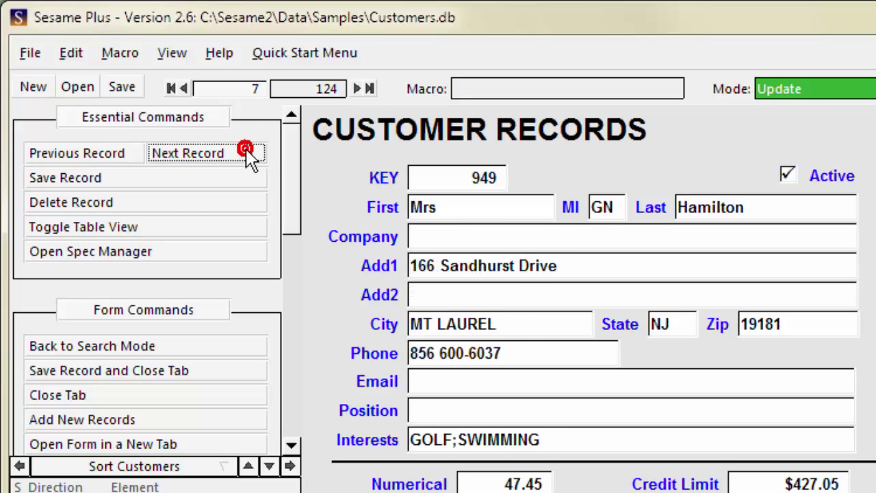
{"action": "left_click", "coordinate": [217, 347]}
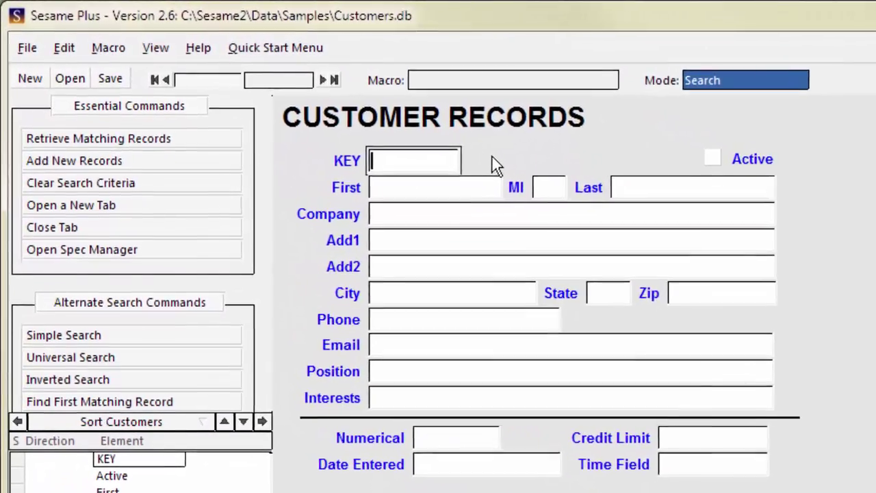
Step: Retrieve the record whose KEY is 1000, then return to search mode and clear the criteria
{"action": "type", "text": "1000"}
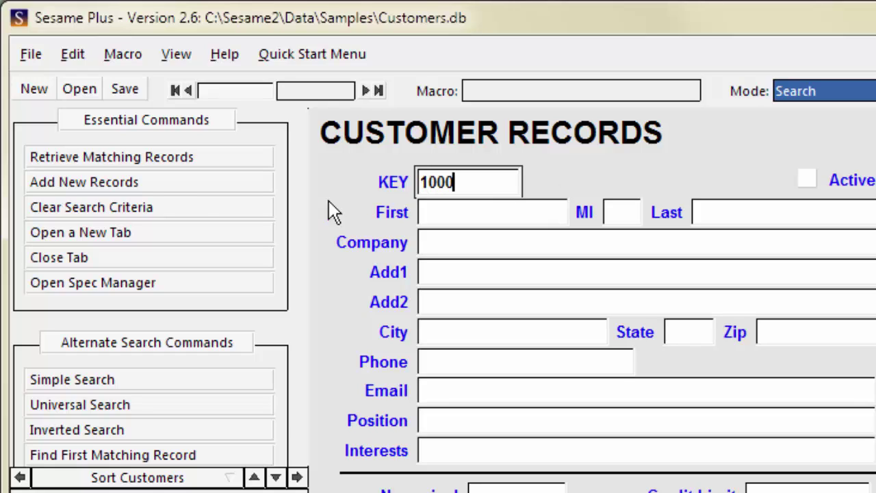
{"action": "left_click", "coordinate": [156, 163]}
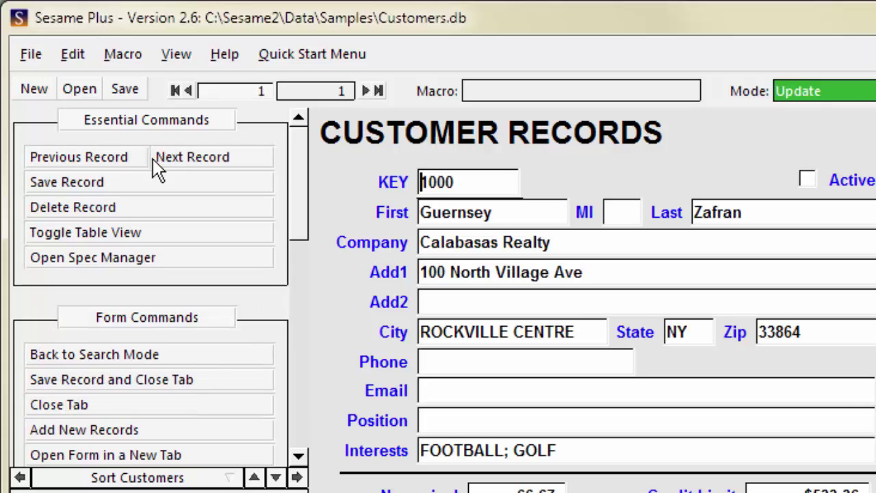
{"action": "left_click", "coordinate": [153, 357]}
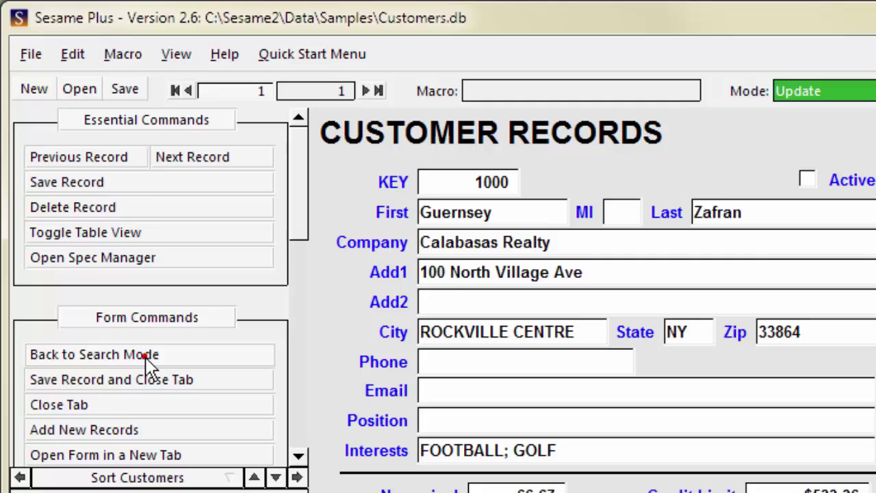
{"action": "left_click", "coordinate": [136, 209]}
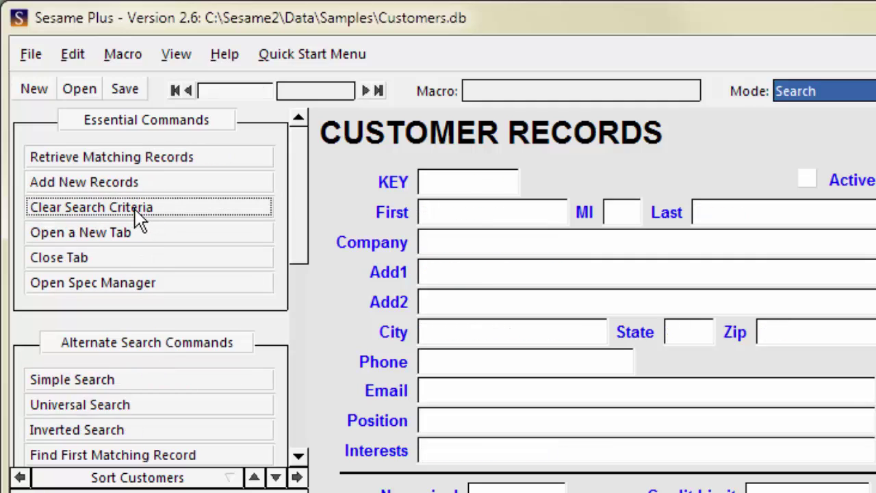
Step: Try the operators >, <, >=, <= and .. one after another as the KEY criterion, then clear the search criteria
{"action": "left_click", "coordinate": [501, 185]}
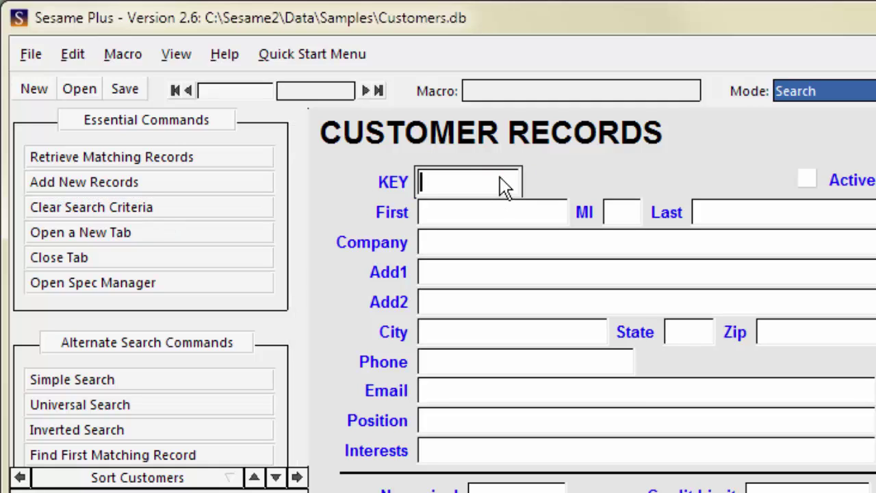
{"action": "type", "text": ">"}
{"action": "key", "text": "BackSpace"}
{"action": "type", "text": "<"}
{"action": "key", "text": "BackSpace"}
{"action": "type", "text": ">="}
{"action": "key", "text": "BackSpace"}
{"action": "key", "text": "BackSpace"}
{"action": "type", "text": "<="}
{"action": "key", "text": "BackSpace"}
{"action": "key", "text": "BackSpace"}
{"action": "type", "text": ".."}
{"action": "left_click", "coordinate": [220, 205]}
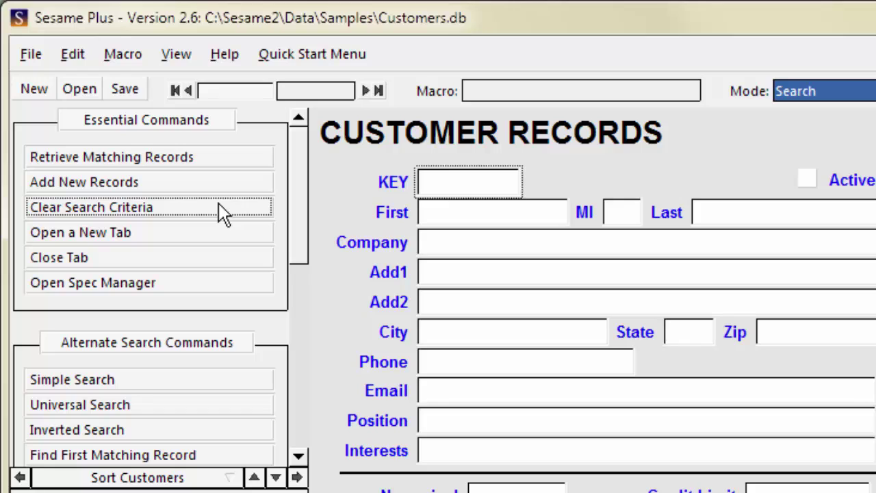
Step: Retrieve the customer records whose KEY is greater than 1000, using >1000 as the criterion
{"action": "left_click", "coordinate": [456, 185]}
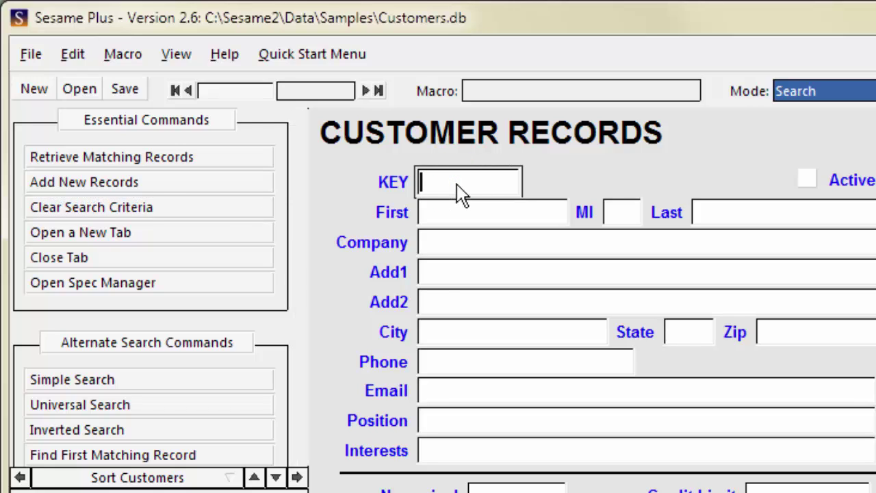
{"action": "type", "text": ">1000"}
{"action": "left_click", "coordinate": [263, 157]}
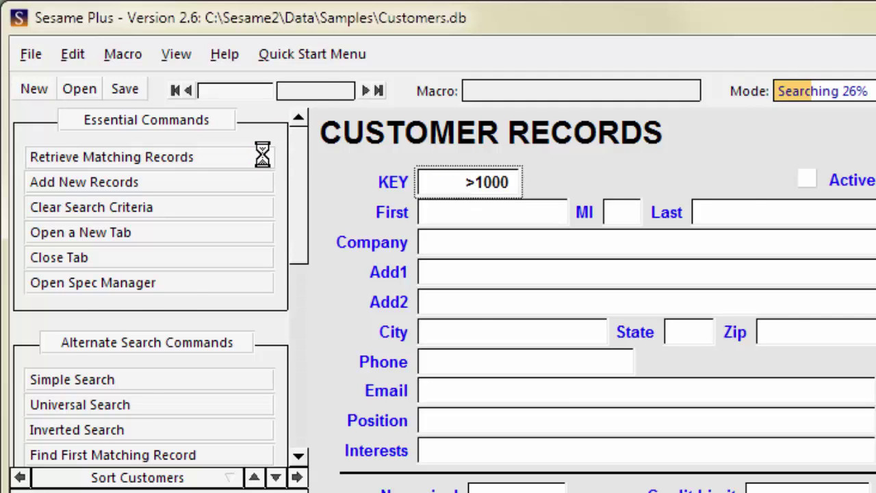
Step: Step forward to the sixth record with a KEY above 1000 and return to search mode
{"action": "left_click", "coordinate": [261, 161]}
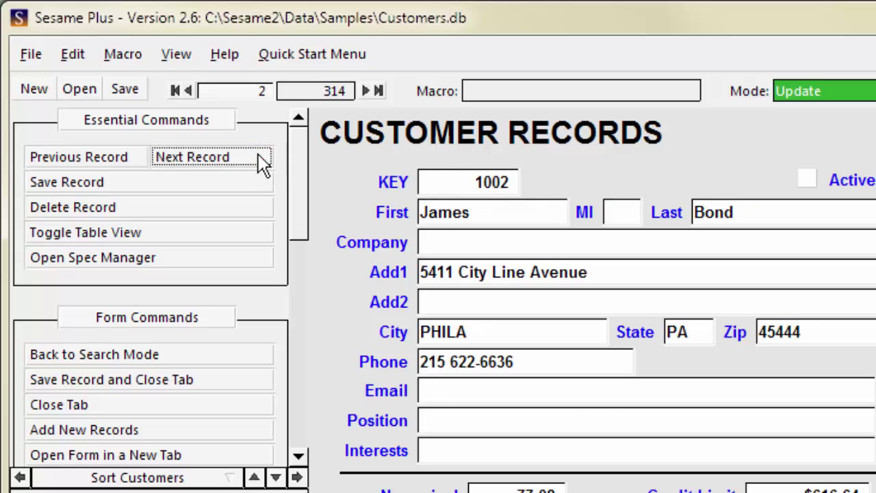
{"action": "left_click", "coordinate": [261, 160]}
{"action": "left_click", "coordinate": [261, 160]}
{"action": "left_click", "coordinate": [261, 160]}
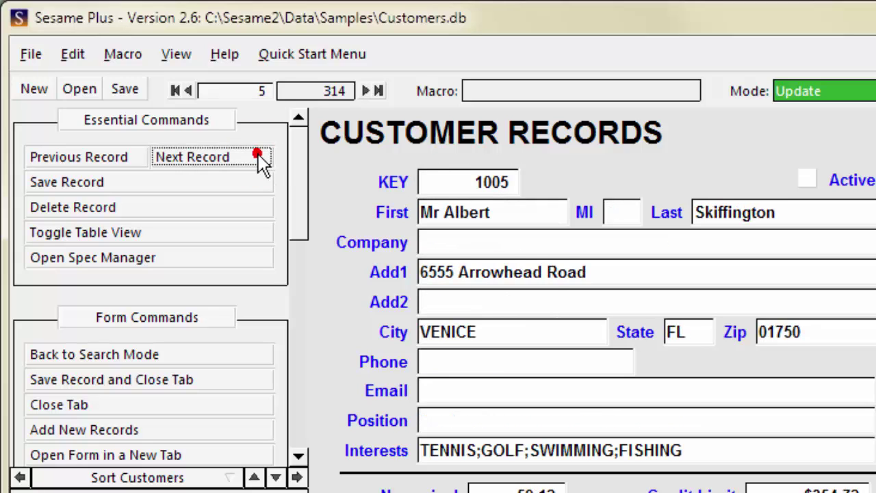
{"action": "left_click", "coordinate": [261, 160]}
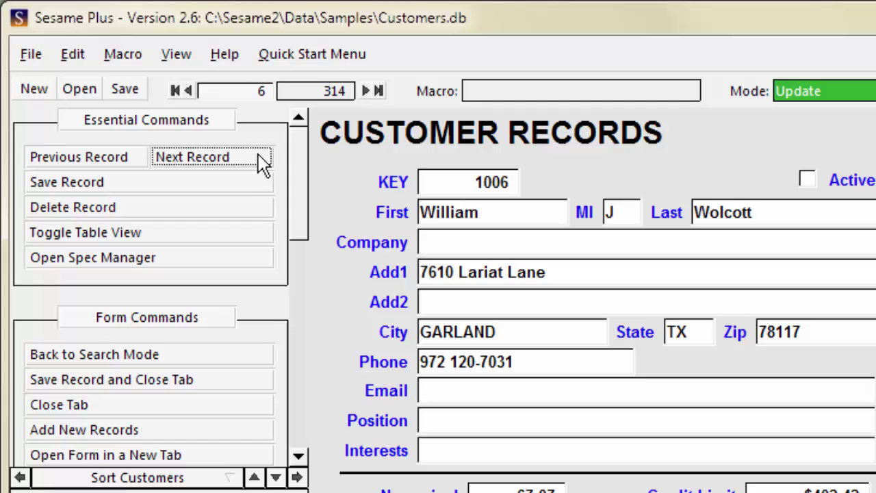
{"action": "left_click", "coordinate": [183, 355]}
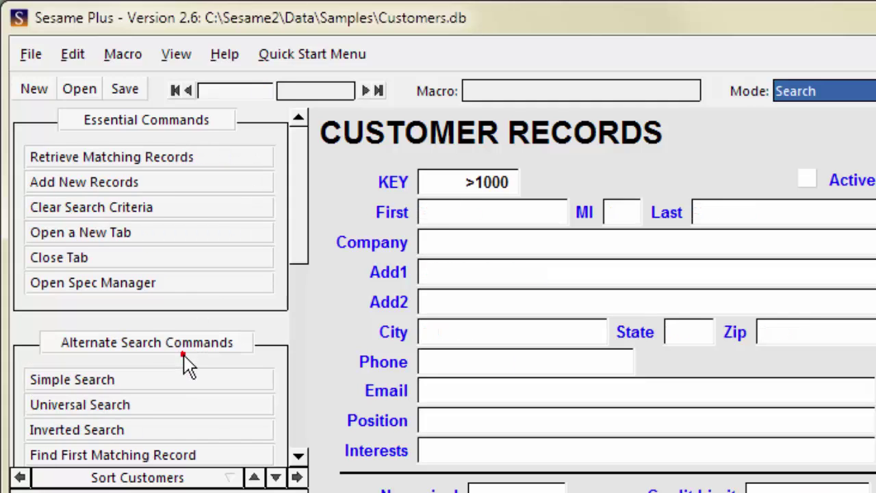
Step: Clear the search criteria and retrieve the records whose KEY is less than 1000, using <1000 as the criterion
{"action": "left_click", "coordinate": [161, 208]}
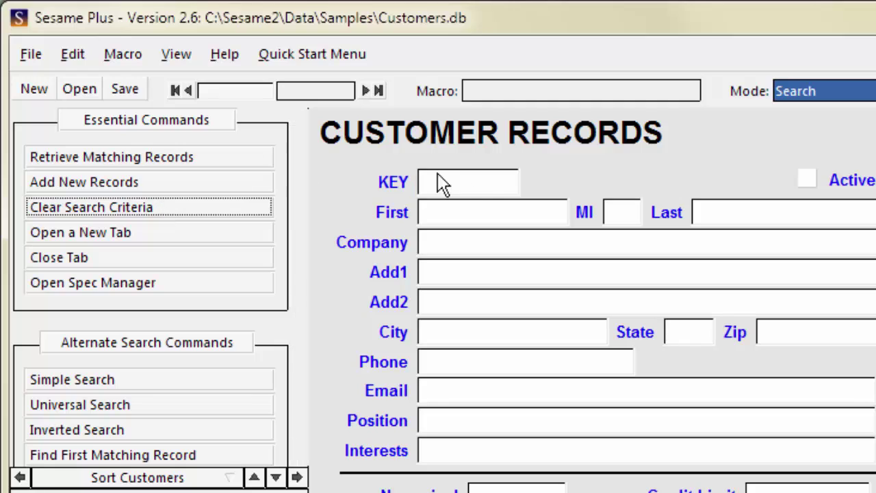
{"action": "left_click", "coordinate": [482, 186]}
{"action": "type", "text": "<1000"}
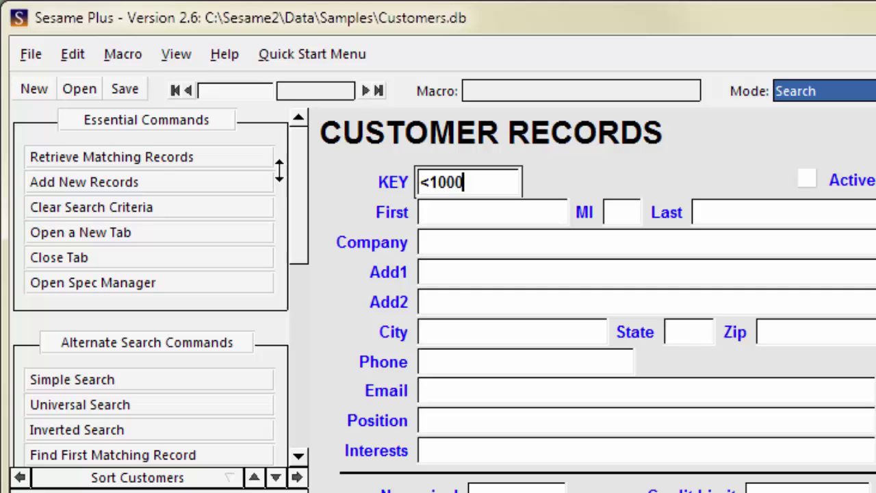
{"action": "left_click", "coordinate": [244, 163]}
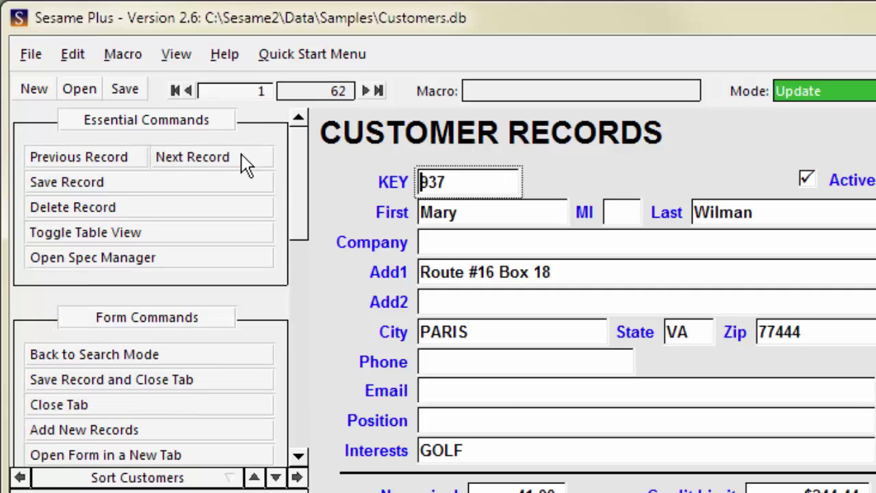
Step: Step forward to the sixth record with a KEY below 1000 and return to search mode
{"action": "left_click", "coordinate": [241, 158]}
{"action": "left_click", "coordinate": [241, 157]}
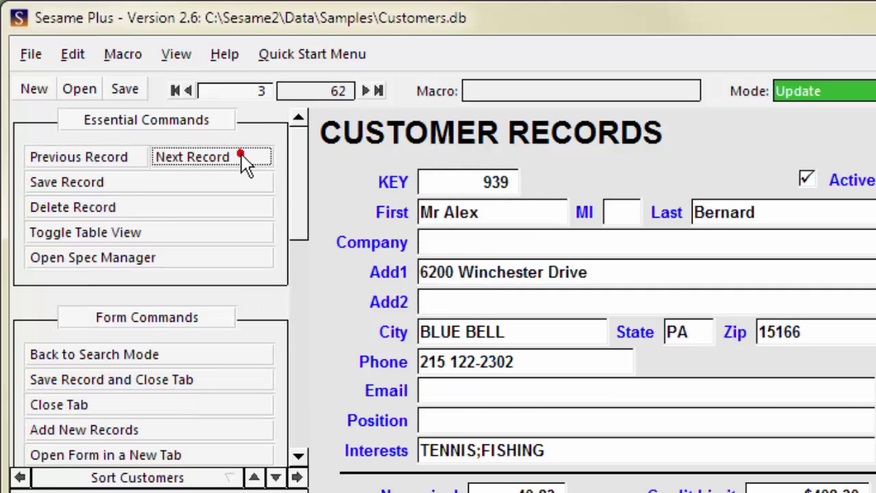
{"action": "left_click", "coordinate": [241, 156]}
{"action": "left_click", "coordinate": [241, 156]}
{"action": "left_click", "coordinate": [240, 156]}
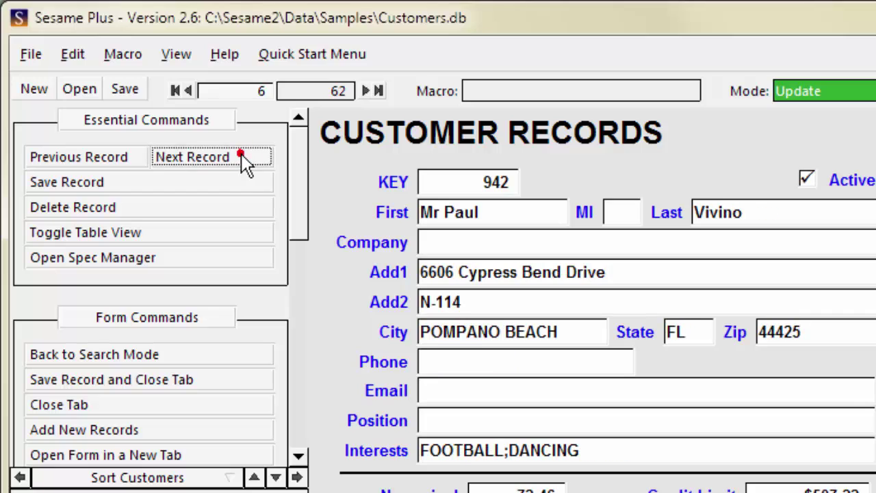
{"action": "left_click", "coordinate": [231, 359]}
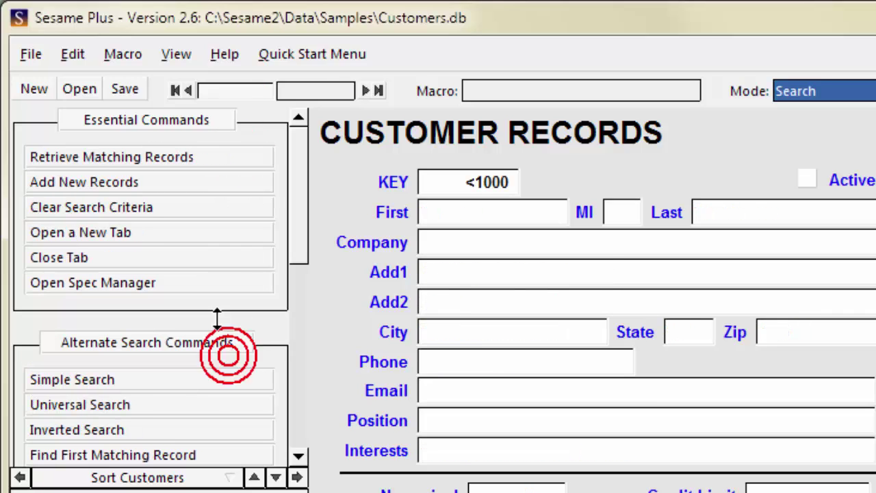
Step: Clear the search criteria and retrieve the records in the KEY range 1000 to 1005, using 1000..1005 as the criterion
{"action": "left_click", "coordinate": [194, 206]}
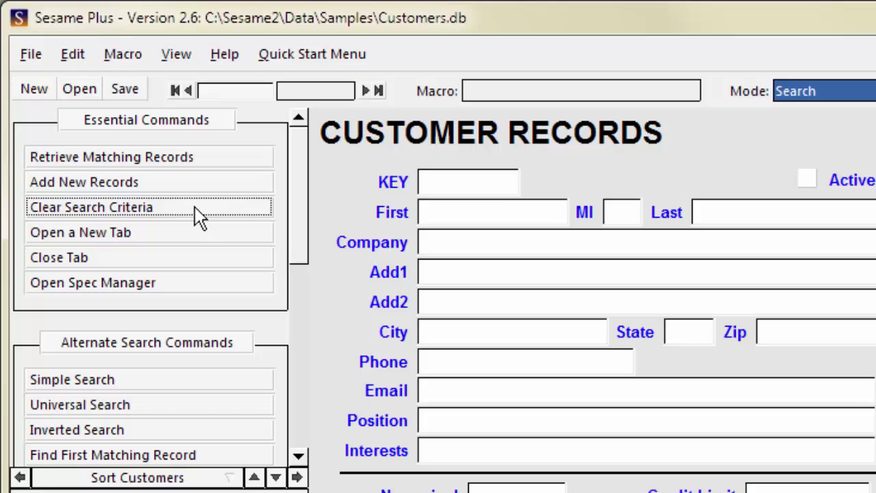
{"action": "left_click", "coordinate": [486, 183]}
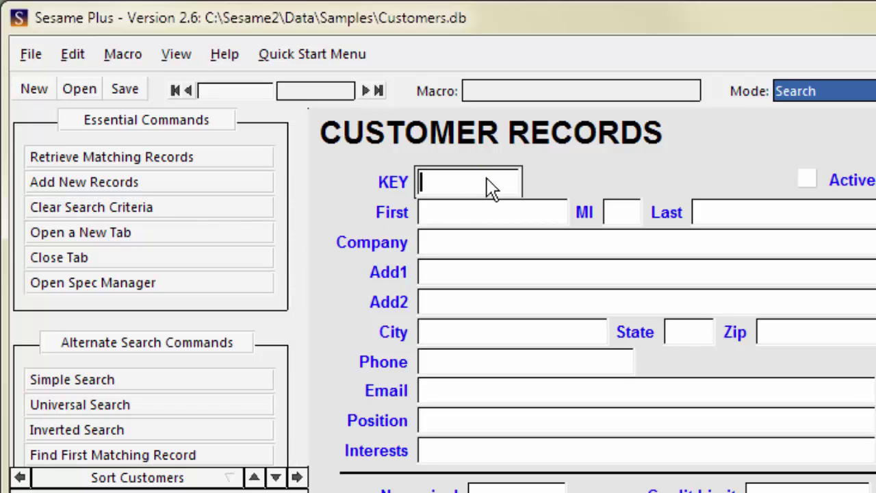
{"action": "type", "text": "1000.."}
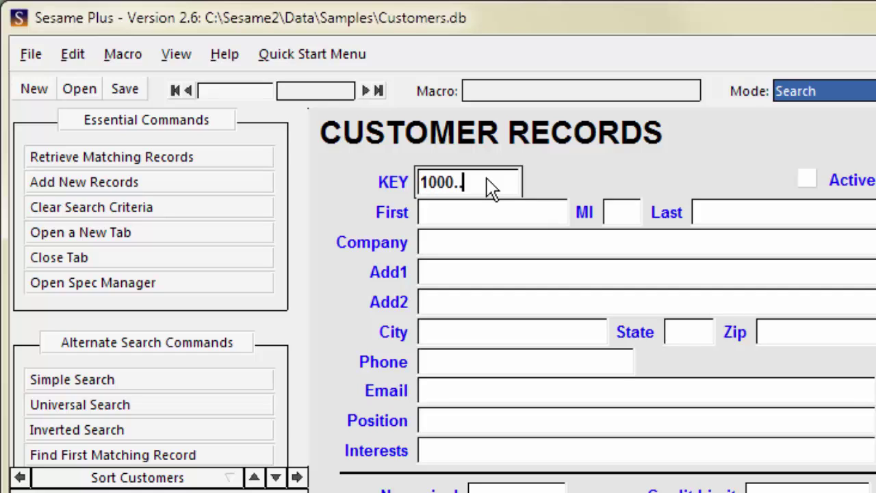
{"action": "type", "text": "1005"}
{"action": "left_click", "coordinate": [232, 157]}
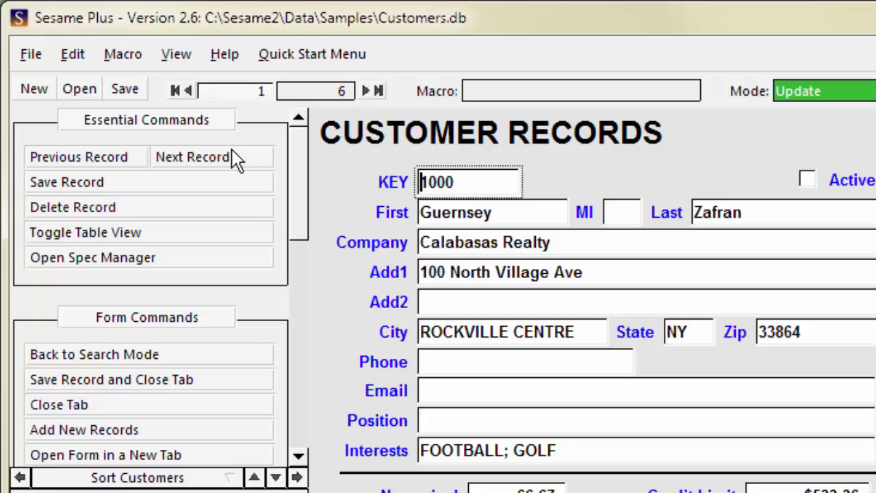
Step: Step through the records in the 1000 to 1005 range to the last one and return to search mode
{"action": "left_click", "coordinate": [231, 156]}
{"action": "left_click", "coordinate": [231, 156]}
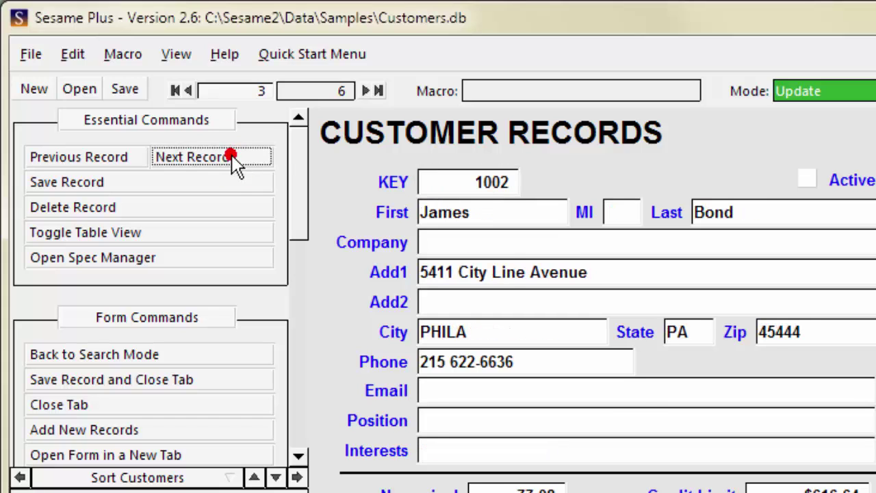
{"action": "left_click", "coordinate": [231, 156]}
{"action": "left_click", "coordinate": [231, 156]}
{"action": "left_click", "coordinate": [231, 156]}
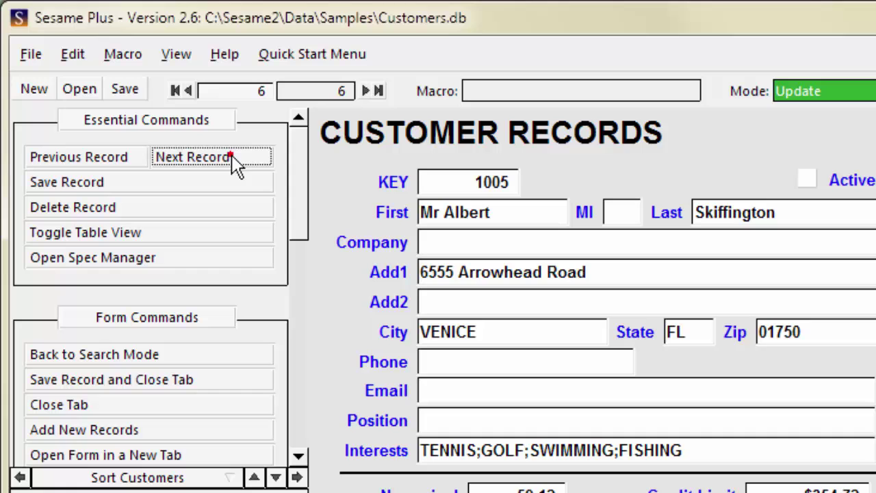
{"action": "left_click", "coordinate": [167, 355]}
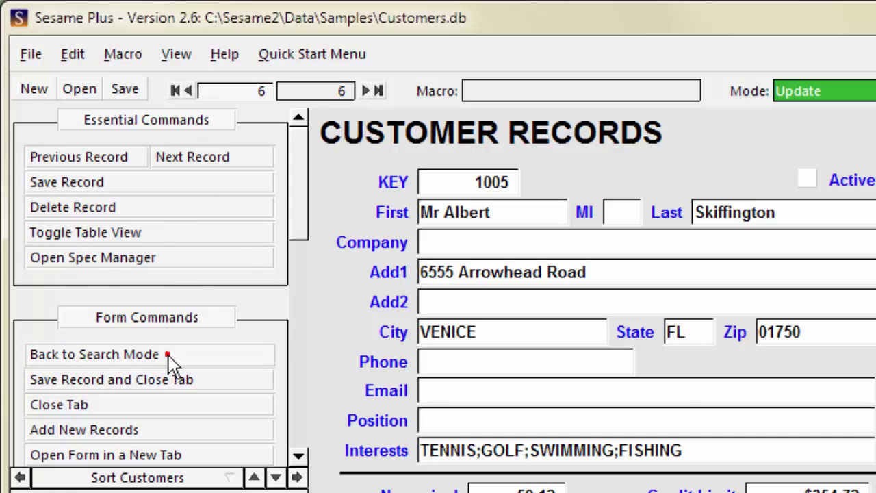
Step: Clear the search criteria and retrieve the records with the five highest KEY values, using MAX 5 as the criterion
{"action": "left_click", "coordinate": [150, 207]}
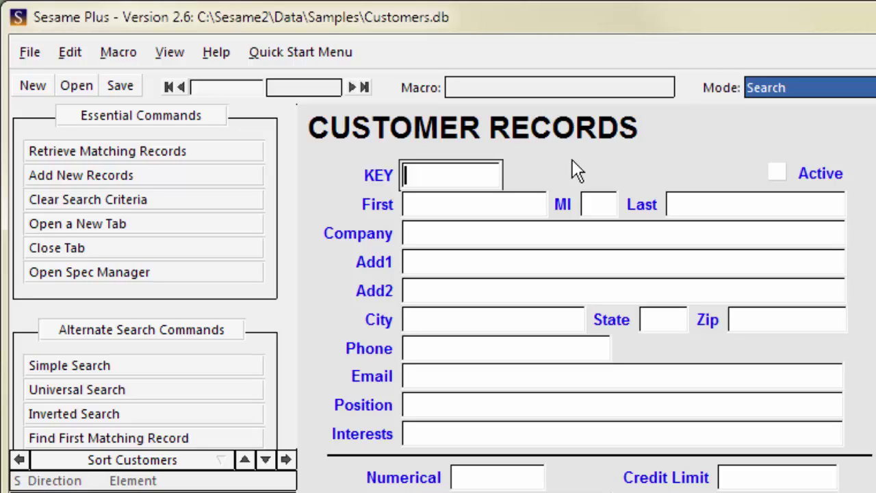
{"action": "type", "text": "MAX 5"}
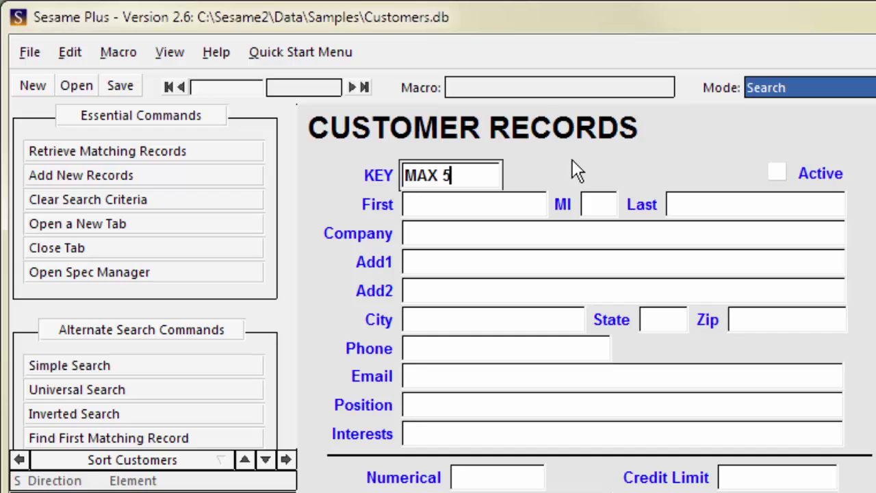
{"action": "left_click", "coordinate": [228, 151]}
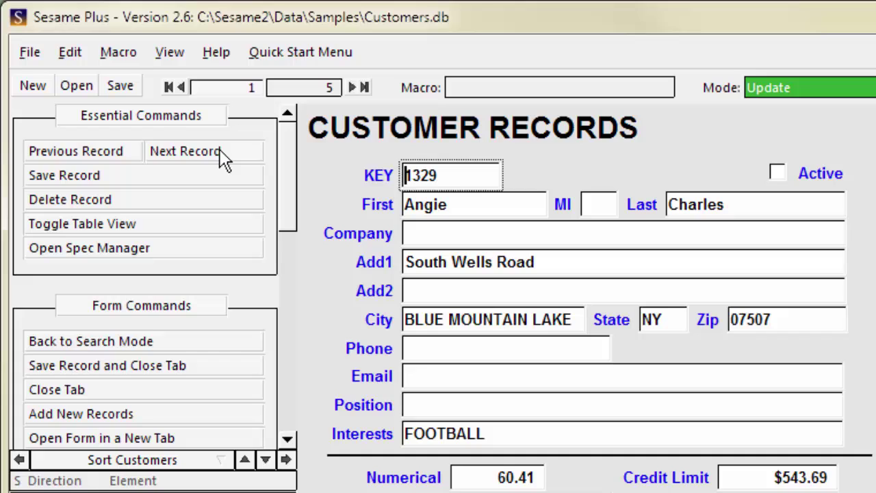
Step: Step through the records with the highest KEY values to the fifth one and return to search mode
{"action": "left_click", "coordinate": [225, 151]}
{"action": "left_click", "coordinate": [225, 151]}
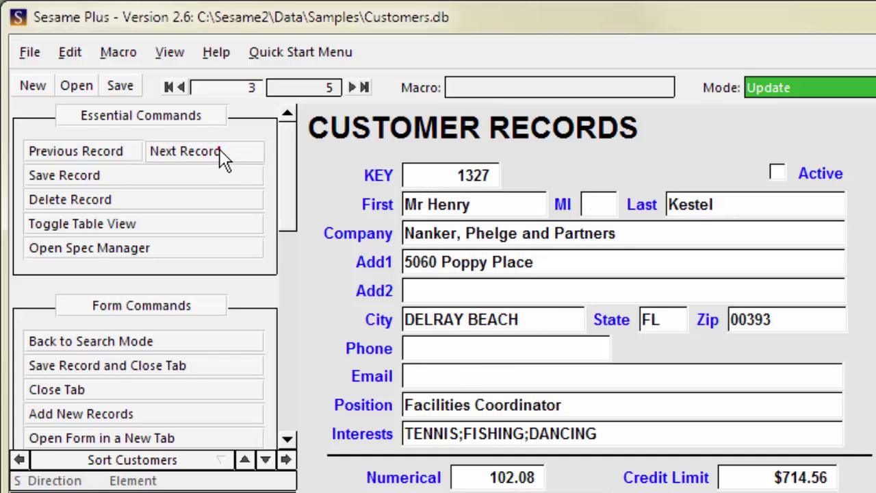
{"action": "left_click", "coordinate": [221, 152]}
{"action": "left_click", "coordinate": [222, 152]}
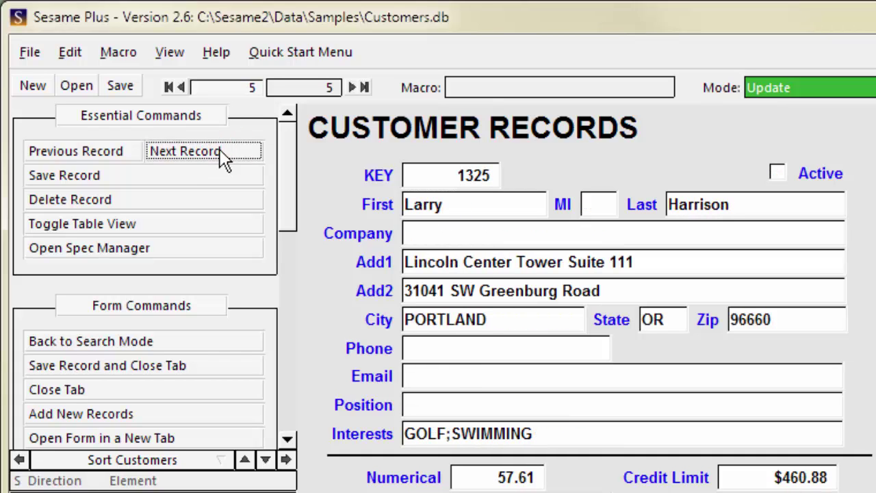
{"action": "left_click", "coordinate": [133, 346]}
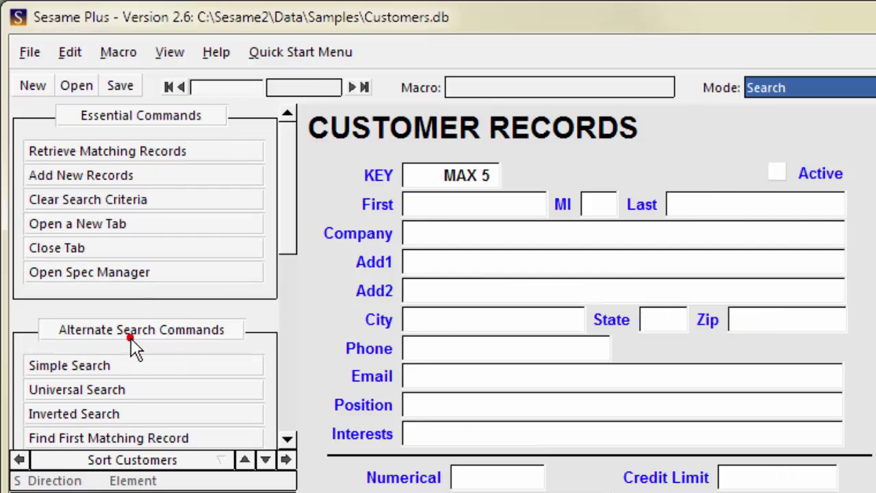
Step: Clear the search criteria and retrieve the records whose Company field is empty, using = as the criterion
{"action": "left_click", "coordinate": [137, 200]}
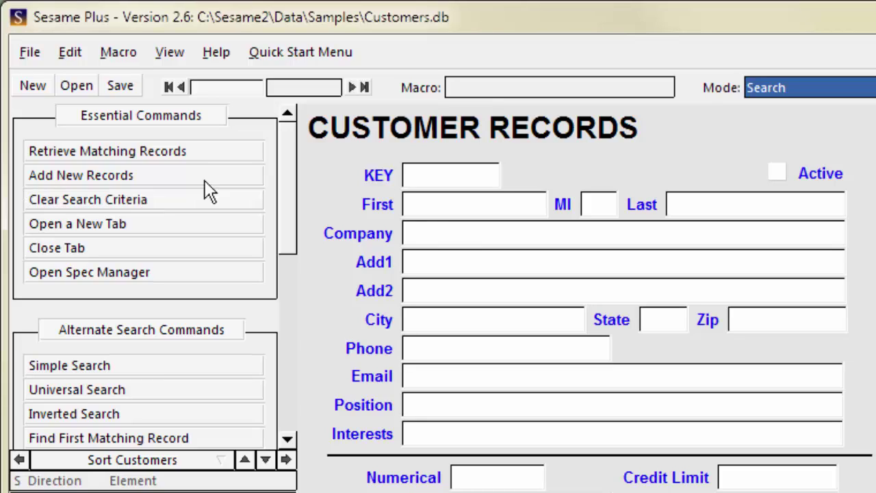
{"action": "left_click", "coordinate": [454, 239]}
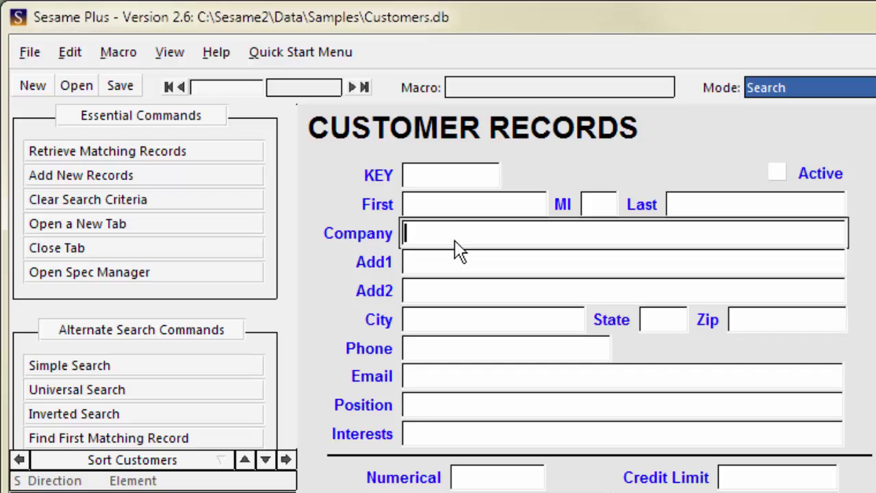
{"action": "type", "text": "="}
{"action": "left_click", "coordinate": [224, 151]}
Step: Step forward to the sixth record with an empty Company field and return to search mode
{"action": "left_click", "coordinate": [225, 152]}
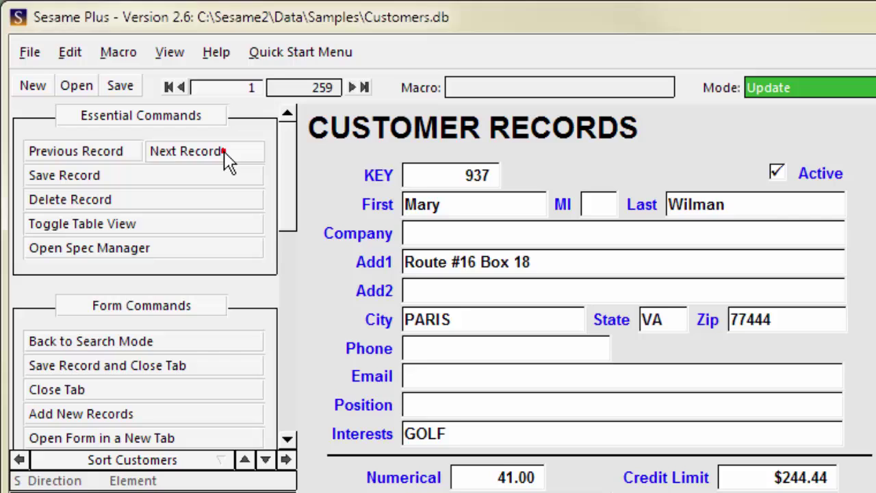
{"action": "left_click", "coordinate": [225, 152]}
{"action": "left_click", "coordinate": [224, 152]}
{"action": "left_click", "coordinate": [225, 152]}
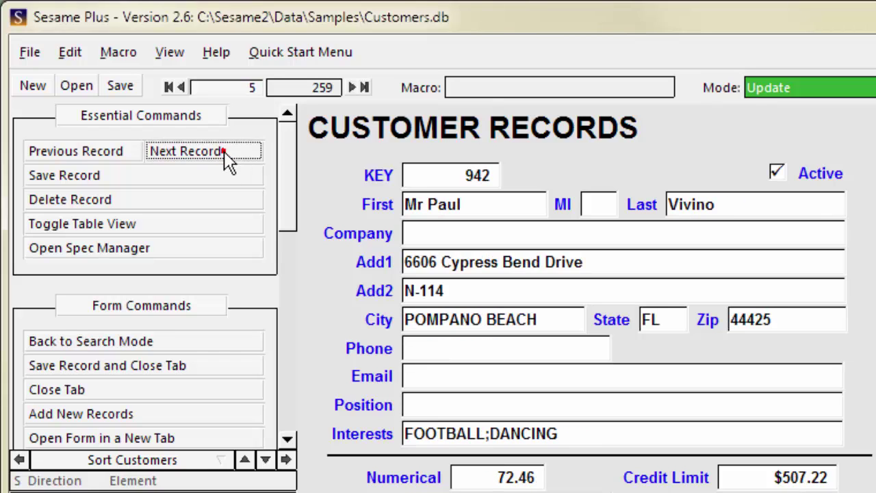
{"action": "left_click", "coordinate": [225, 152]}
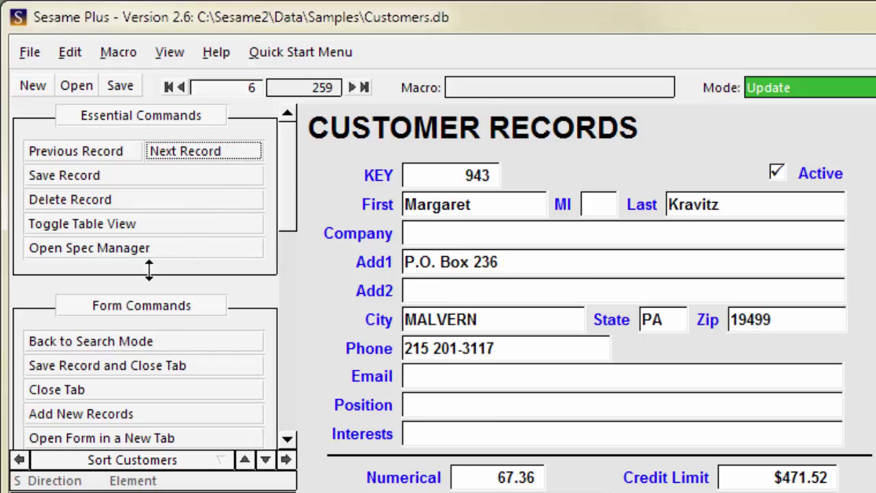
{"action": "left_click", "coordinate": [111, 341]}
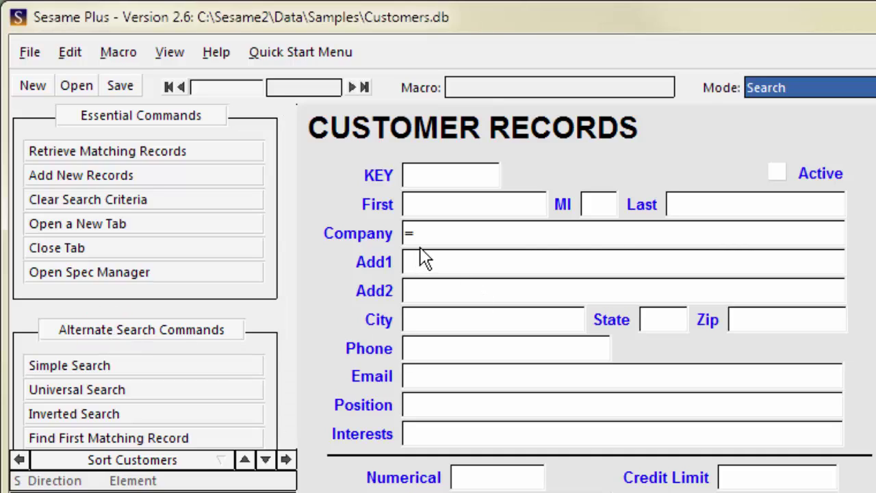
Step: Change the Company criterion to /= and retrieve the records whose Company field is not empty
{"action": "left_click", "coordinate": [403, 236]}
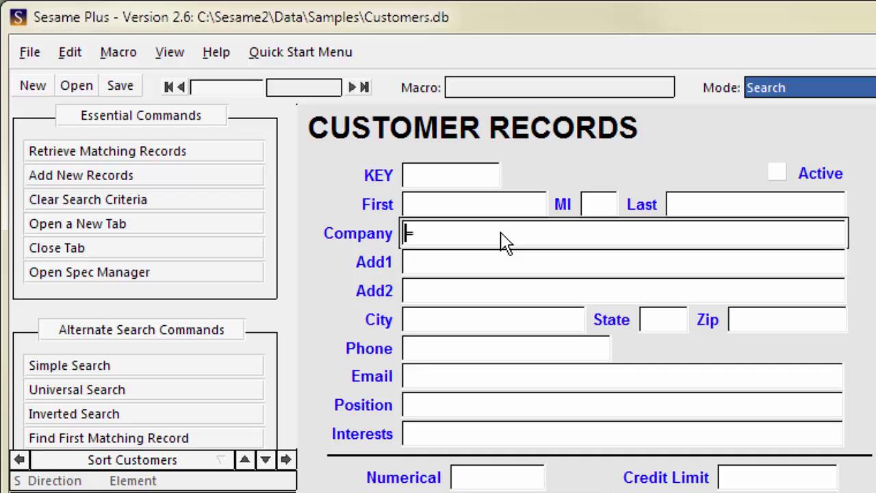
{"action": "type", "text": "/"}
{"action": "left_click", "coordinate": [193, 155]}
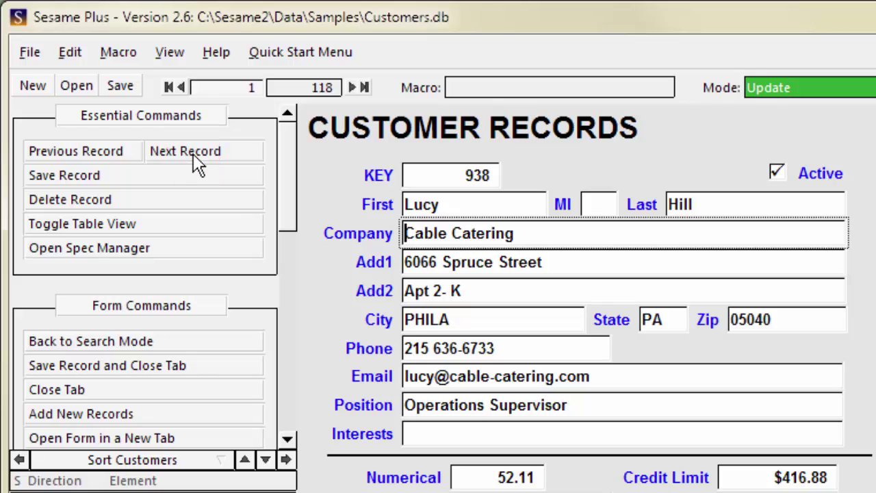
Step: Step forward through the records with a filled-in Company field to the sixth one
{"action": "left_click", "coordinate": [193, 150]}
{"action": "left_click", "coordinate": [193, 150]}
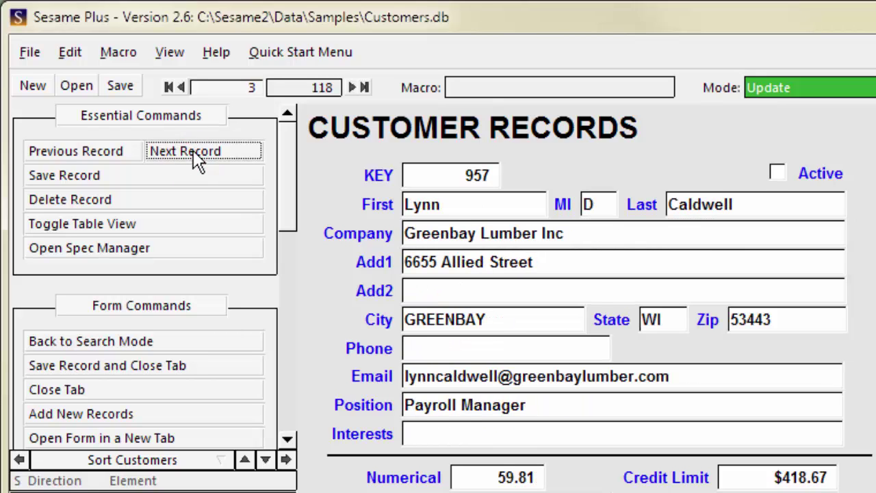
{"action": "left_click", "coordinate": [193, 150]}
{"action": "left_click", "coordinate": [193, 150]}
{"action": "left_click", "coordinate": [193, 150]}
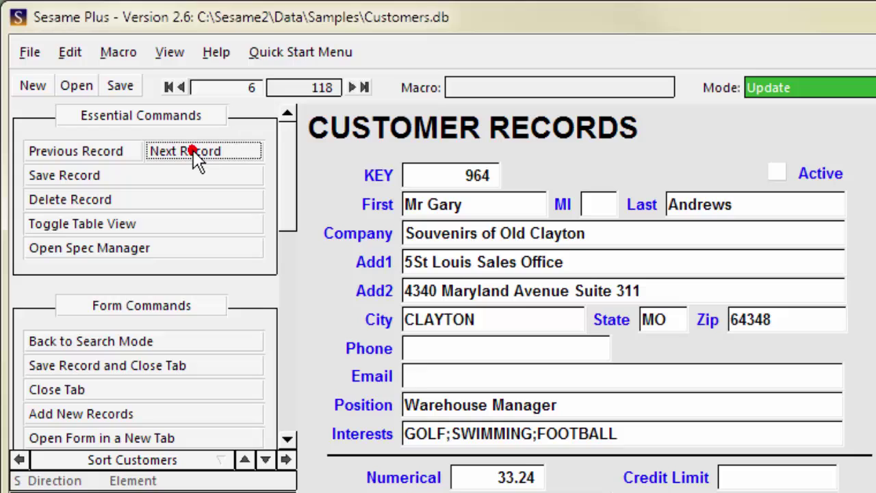
Step: Step forward to the seventh record with a filled-in Company field and return to search mode
{"action": "left_click", "coordinate": [193, 150]}
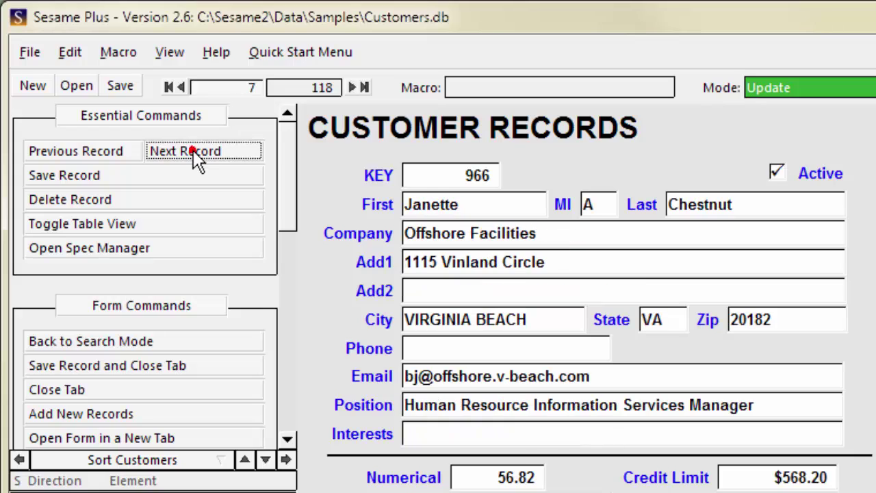
{"action": "left_click", "coordinate": [146, 342]}
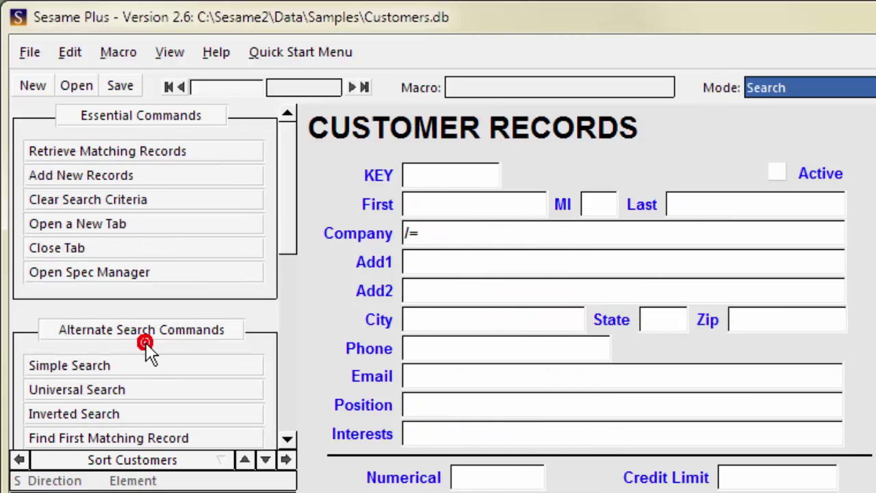
Step: Clear the search criteria, retrieve records whose First field matches Mr \& Mrs plus a first name, with the ampersand escaped, and return to search mode
{"action": "left_click", "coordinate": [109, 205]}
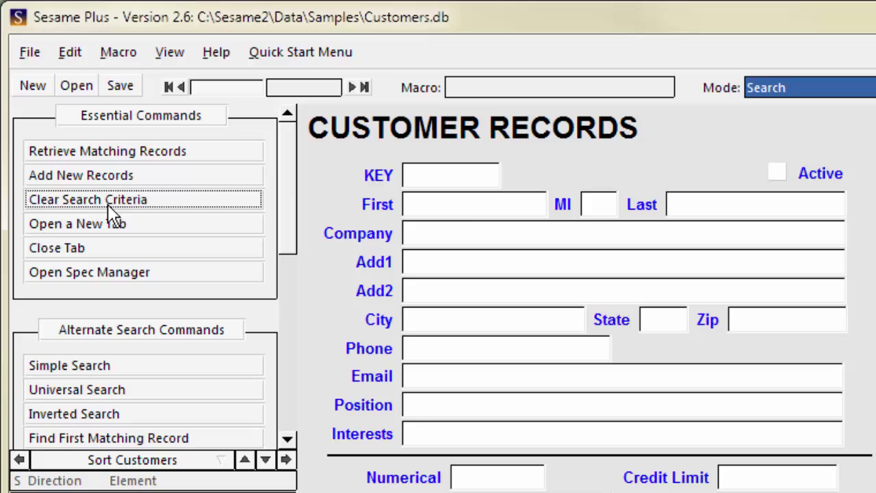
{"action": "left_click", "coordinate": [470, 216]}
{"action": "type", "text": "Mr "}
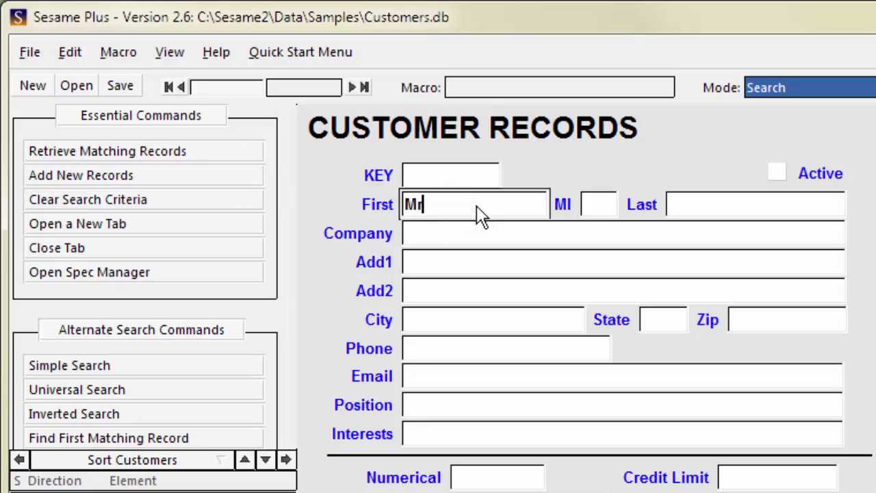
{"action": "type", "text": "\\& Mrs James"}
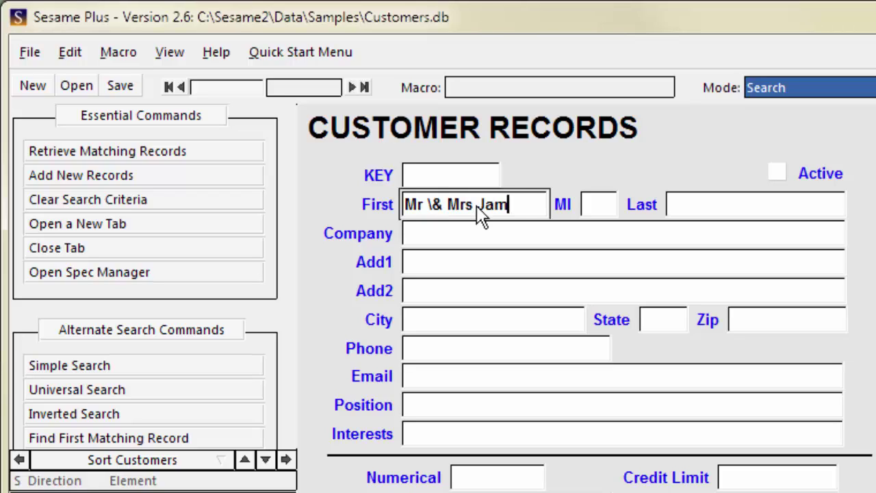
{"action": "left_click", "coordinate": [108, 148]}
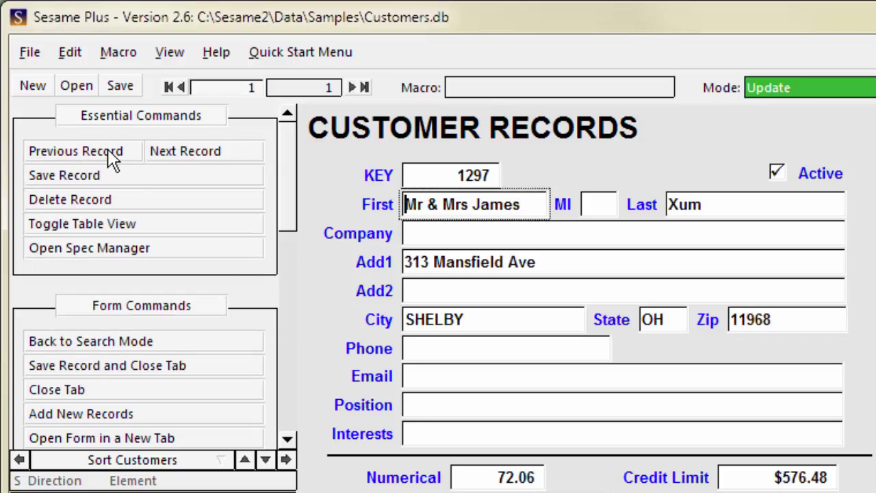
{"action": "left_click", "coordinate": [157, 343]}
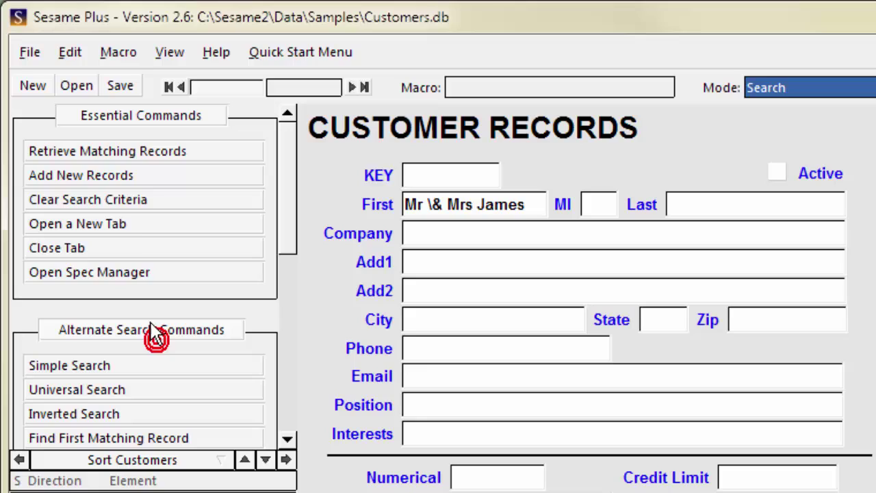
Step: Clear the search criteria and retrieve the records with KEY >1000 and a non-empty Company field, using /= as the Company criterion
{"action": "left_click", "coordinate": [124, 198]}
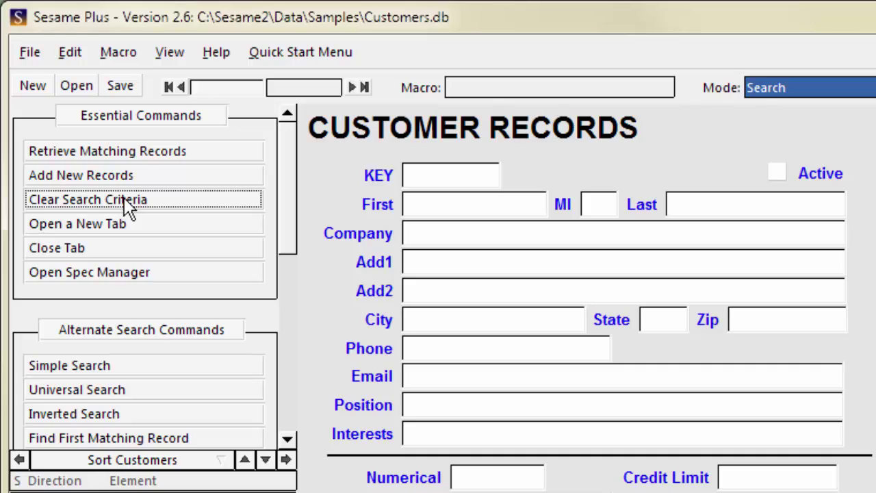
{"action": "left_click", "coordinate": [481, 177]}
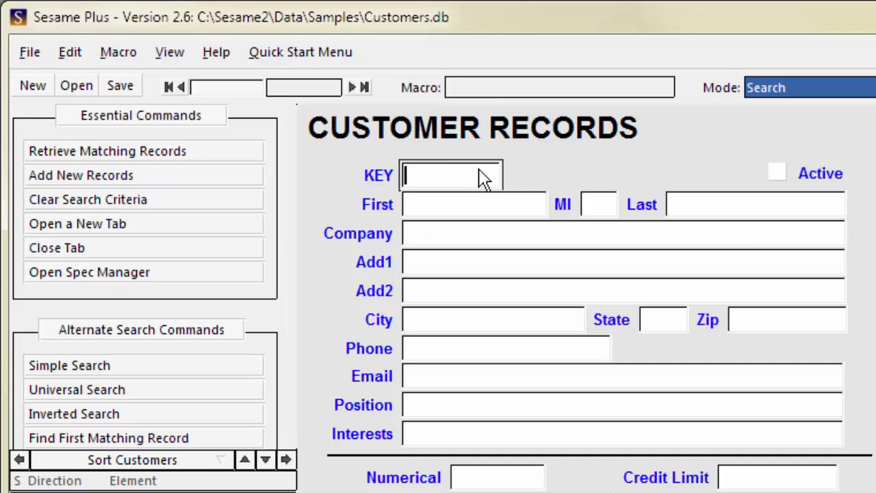
{"action": "type", "text": ">1000"}
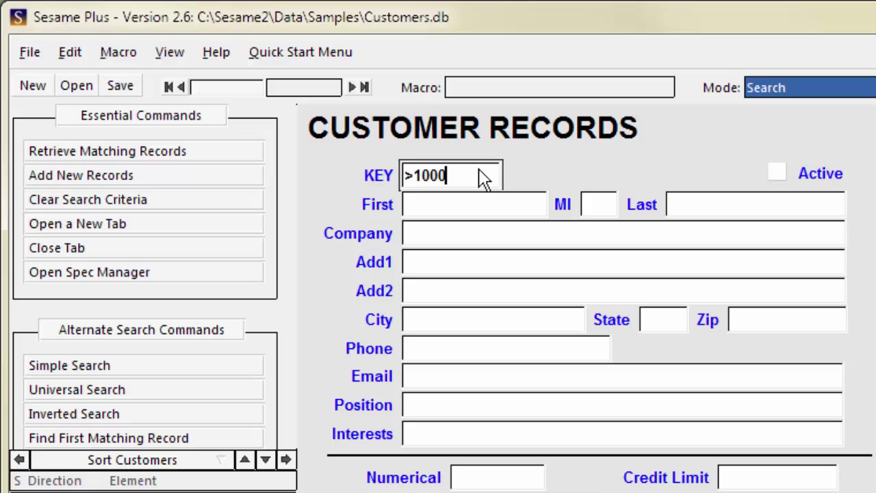
{"action": "left_click", "coordinate": [453, 234]}
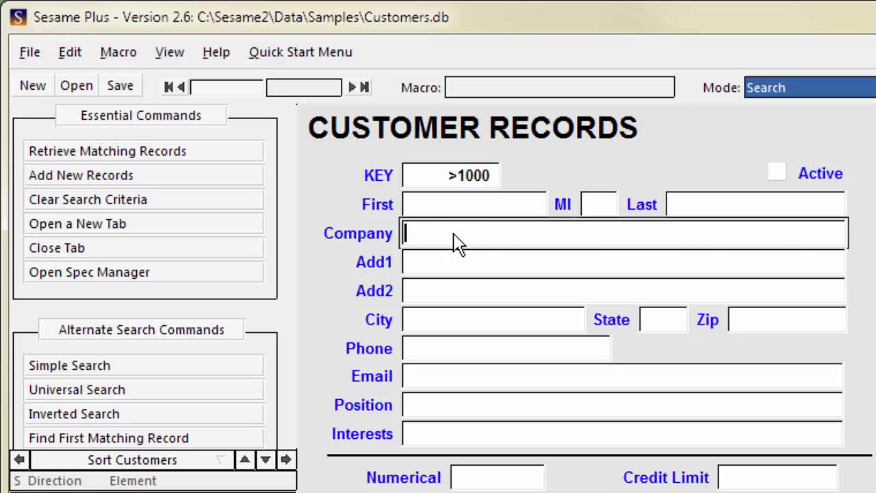
{"action": "type", "text": "/="}
{"action": "left_click", "coordinate": [80, 153]}
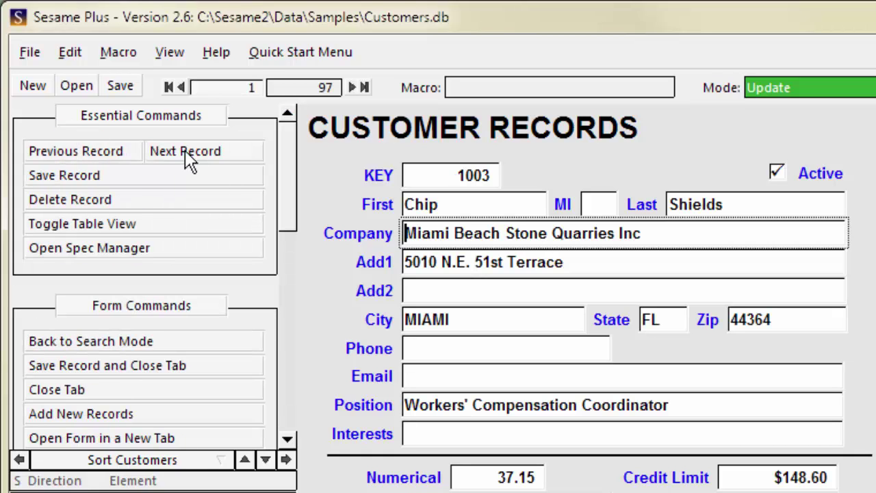
Step: Step forward through the records matching both KEY and Company criteria to the ninth one and return to search mode
{"action": "left_click", "coordinate": [186, 152]}
{"action": "left_click", "coordinate": [186, 152]}
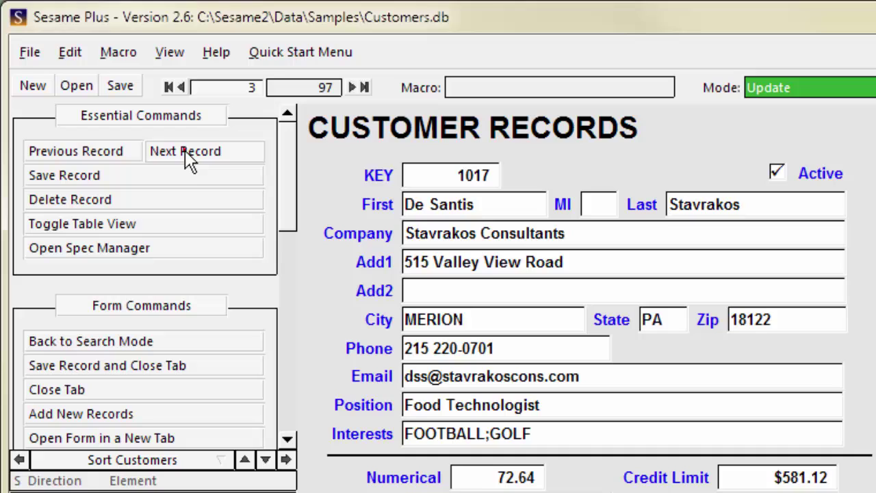
{"action": "left_click", "coordinate": [187, 152]}
{"action": "left_click", "coordinate": [186, 152]}
{"action": "left_click", "coordinate": [186, 152]}
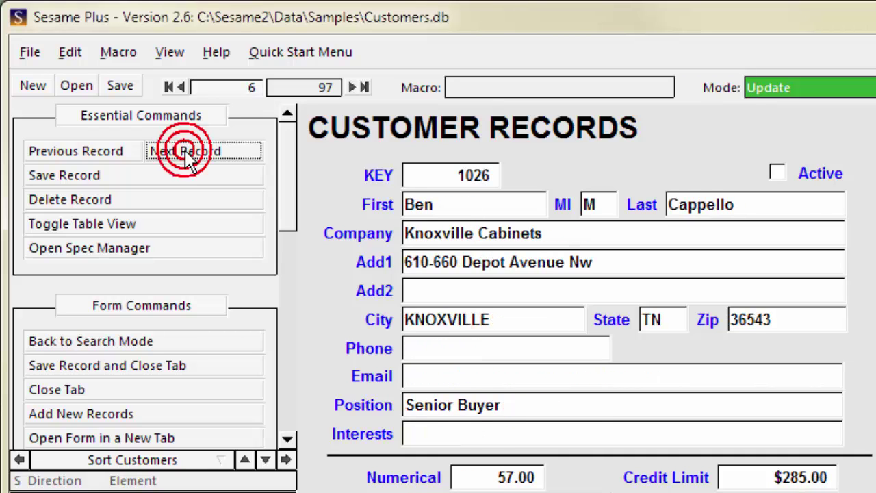
{"action": "left_click", "coordinate": [186, 152]}
{"action": "left_click", "coordinate": [186, 152]}
{"action": "left_click", "coordinate": [186, 152]}
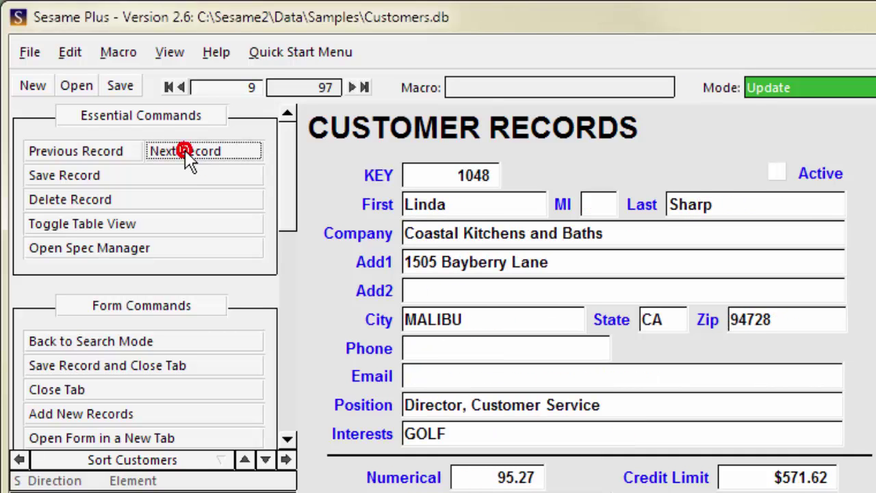
{"action": "left_click", "coordinate": [148, 341]}
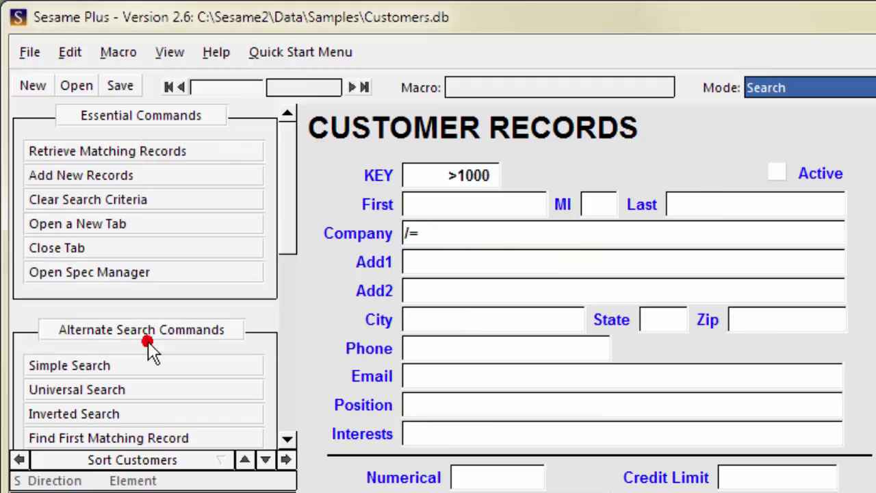
Step: Clear the search criteria and run a Simple Search across all fields for a customer's first name
{"action": "left_click", "coordinate": [149, 200]}
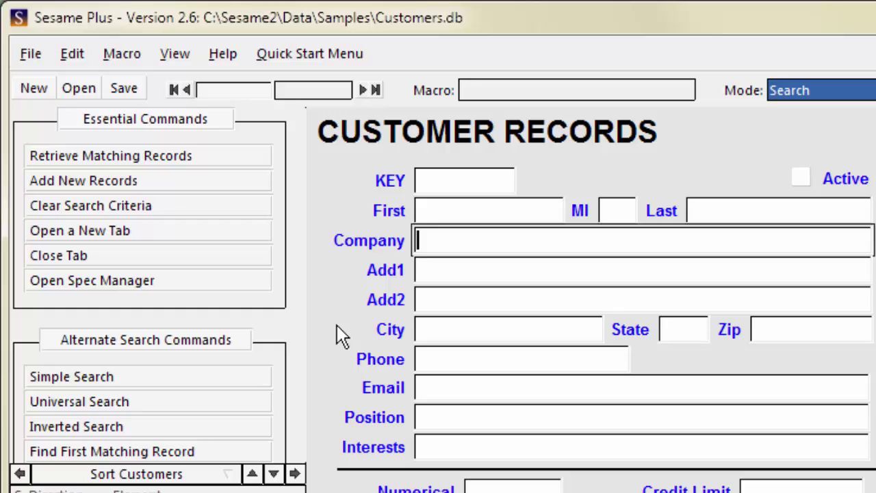
{"action": "left_click", "coordinate": [192, 380]}
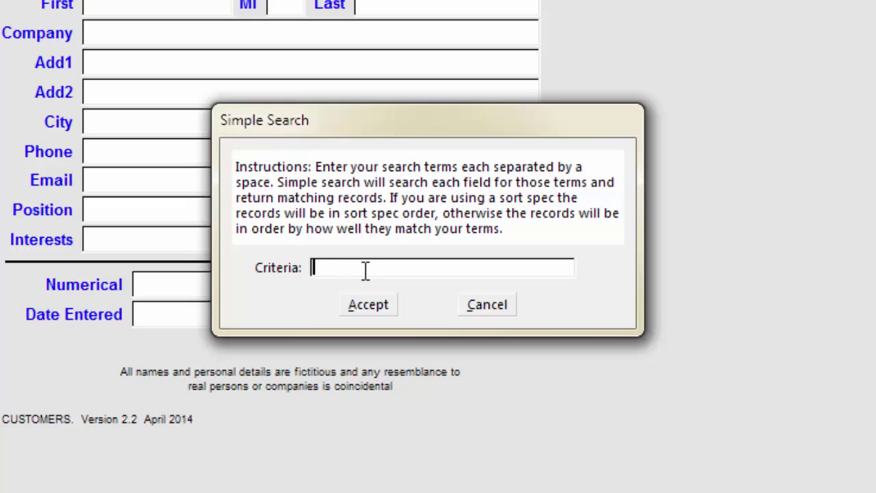
{"action": "type", "text": "Mary"}
{"action": "left_click", "coordinate": [376, 311]}
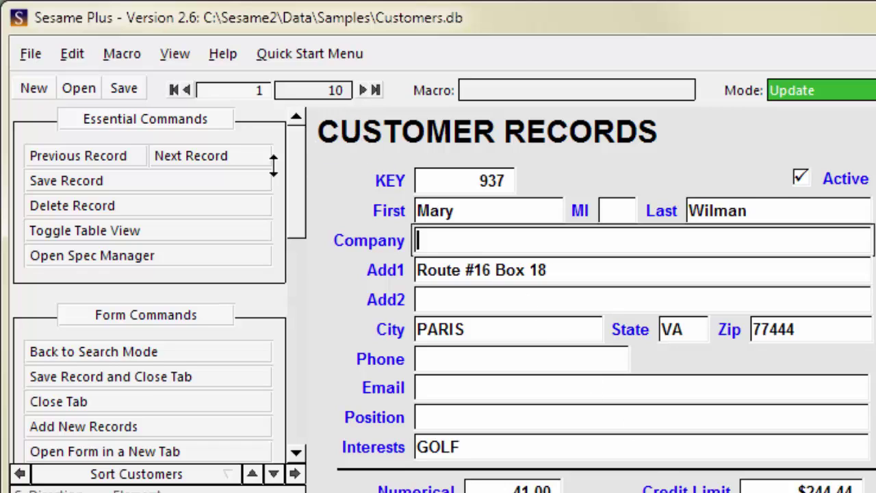
Step: Step through the Simple Search results to the tenth record, checking which field contains the search term, and return to search mode
{"action": "left_click", "coordinate": [232, 155]}
{"action": "left_click", "coordinate": [232, 154]}
{"action": "left_click", "coordinate": [232, 155]}
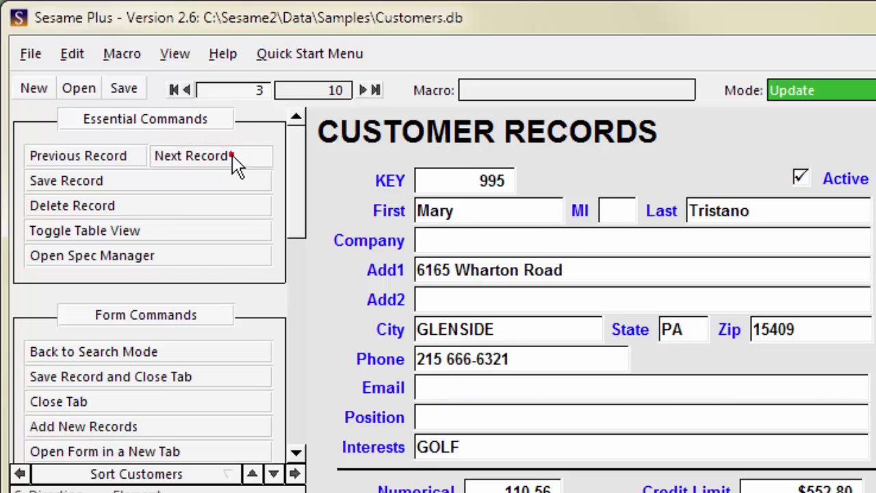
{"action": "left_click", "coordinate": [232, 155]}
{"action": "left_click", "coordinate": [232, 155]}
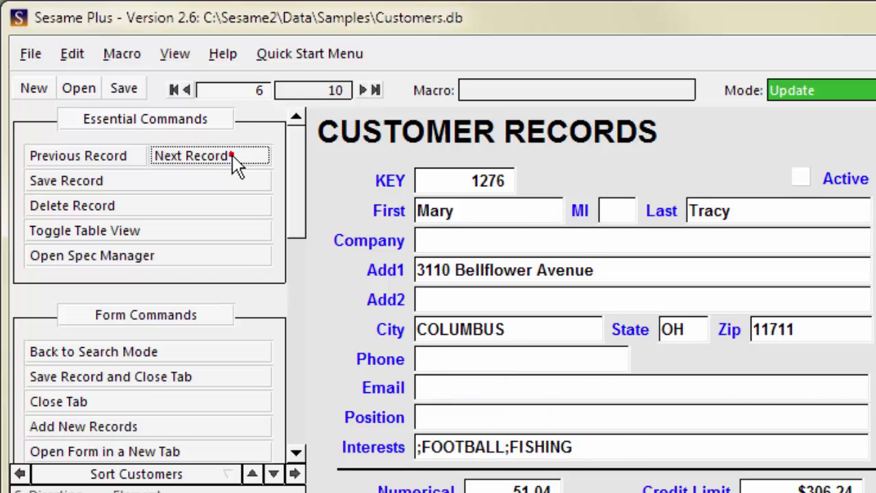
{"action": "left_click", "coordinate": [232, 155]}
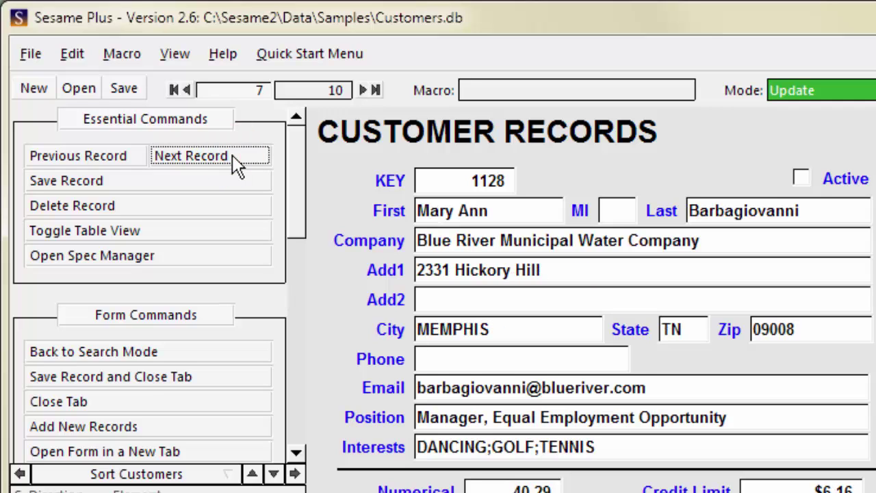
{"action": "left_click", "coordinate": [232, 154]}
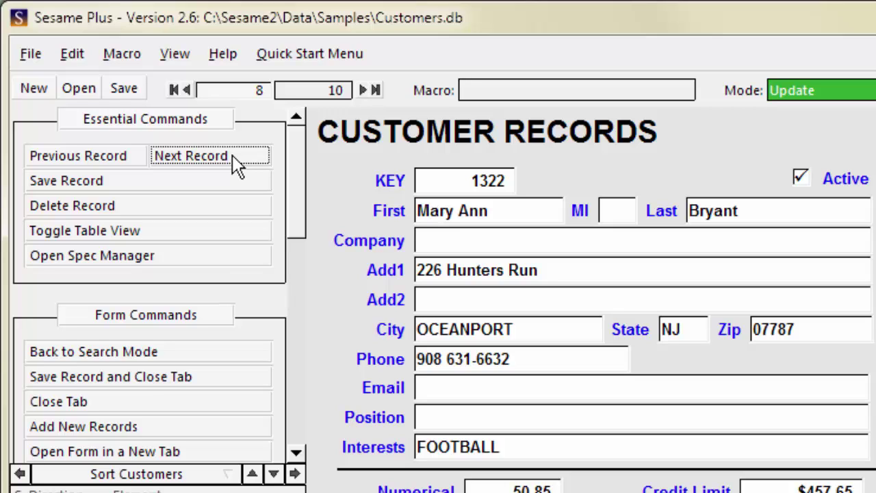
{"action": "left_click", "coordinate": [232, 154]}
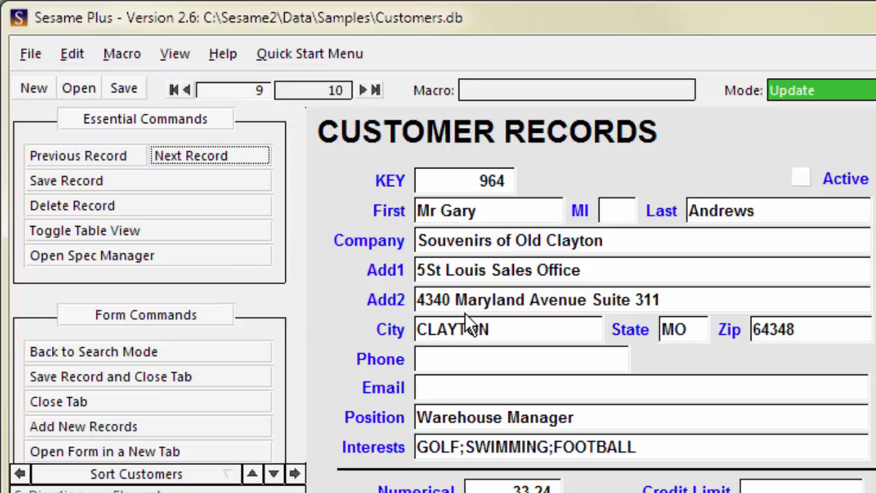
{"action": "left_click", "coordinate": [243, 156]}
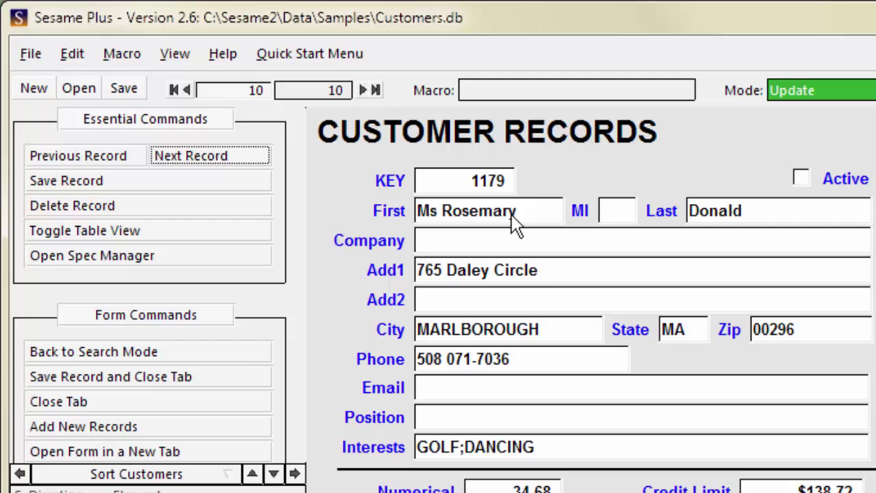
{"action": "left_click", "coordinate": [185, 352]}
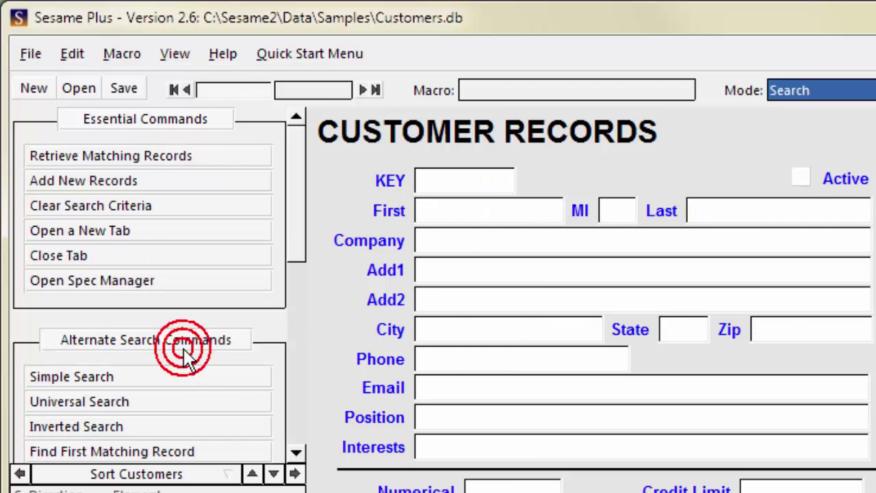